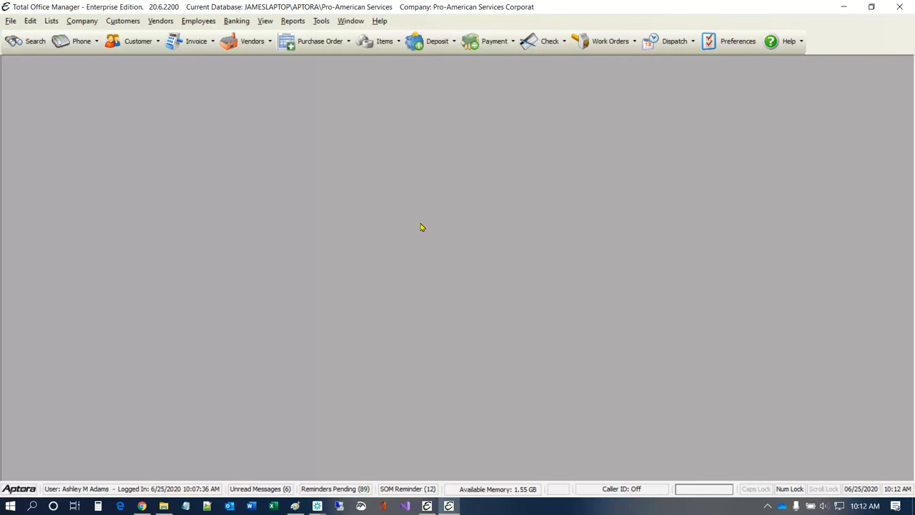
Step: Look over the Banking menu options, then dismiss the menu without choosing a command
click(236, 22)
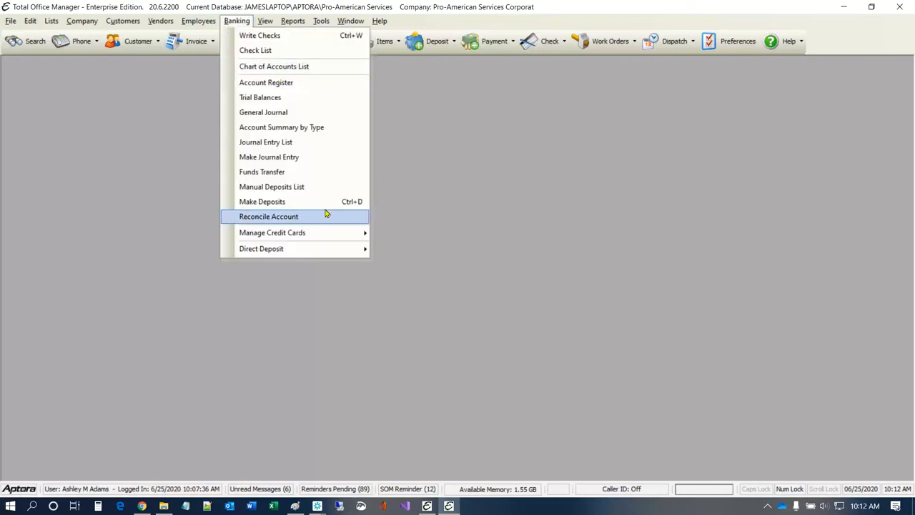
mouse_move(326, 235)
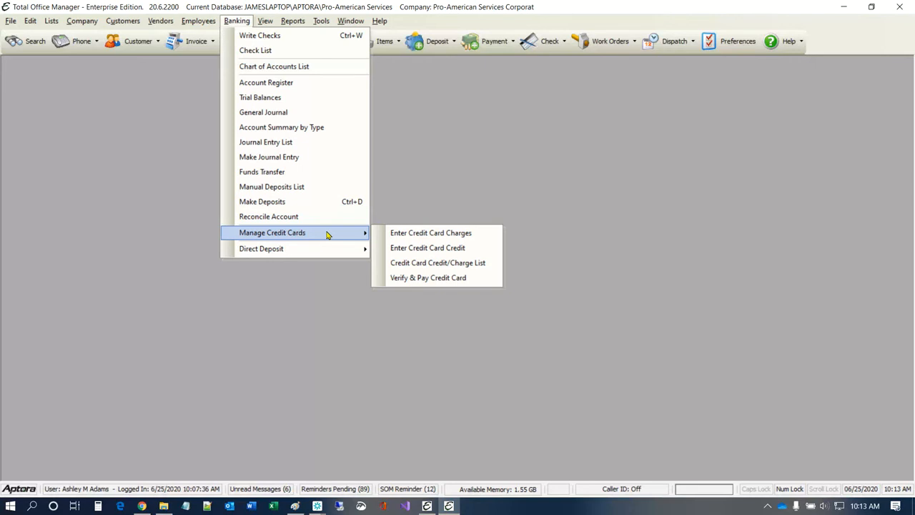
click(423, 146)
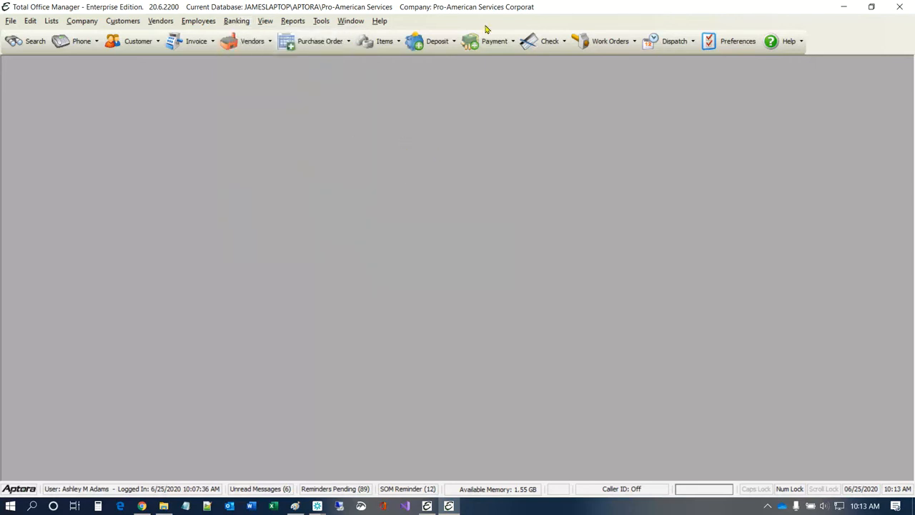
Step: Start a new check from Cash in Bank - Operating Account, enlarge its window, and list expense accounts
click(533, 45)
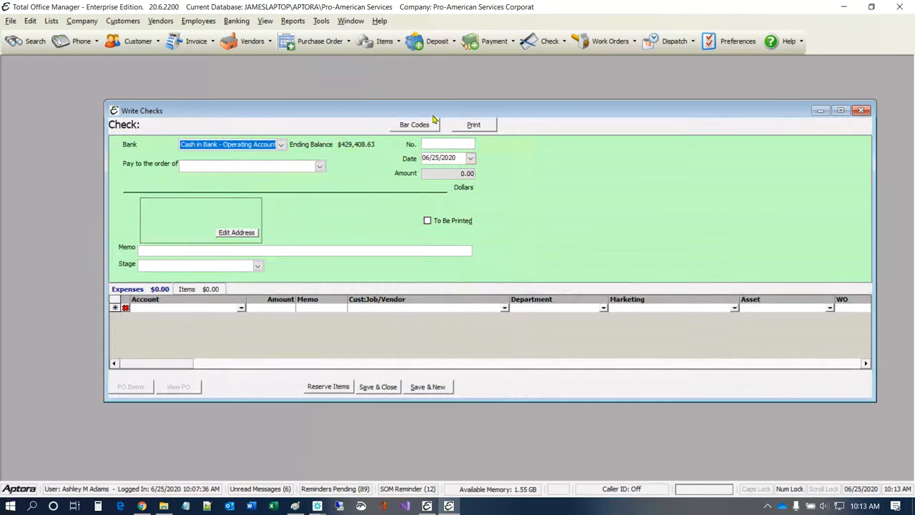
drag(432, 118, 381, 95)
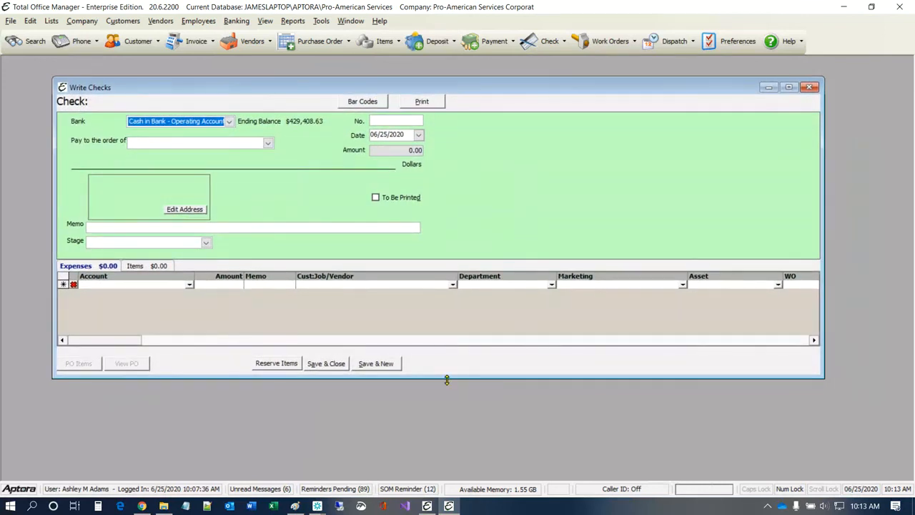
drag(447, 379, 445, 444)
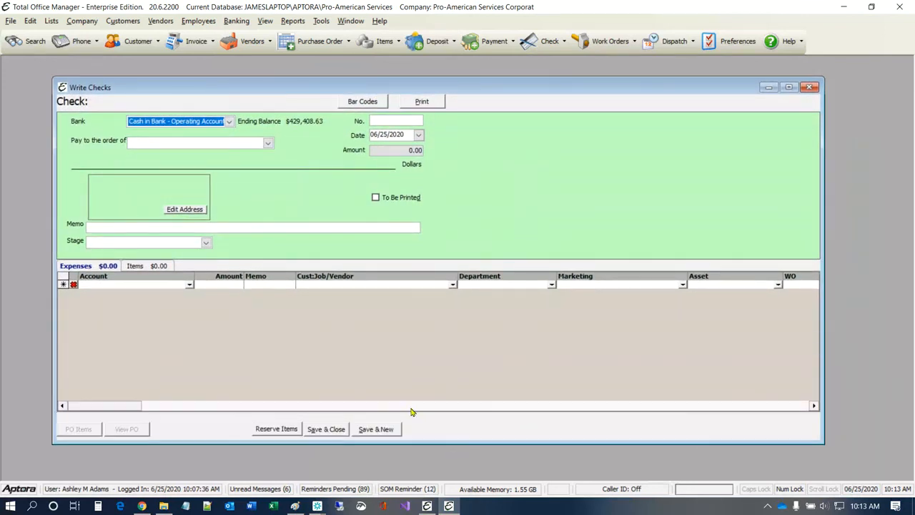
click(100, 267)
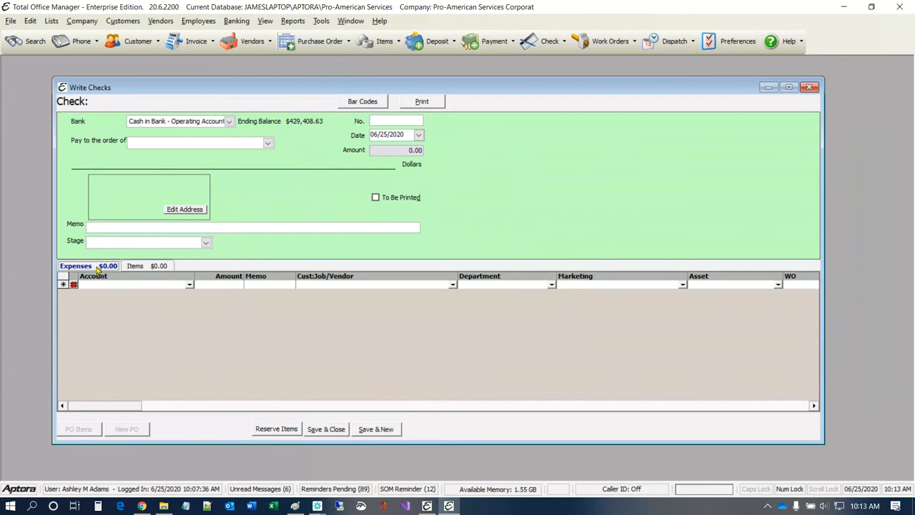
click(189, 285)
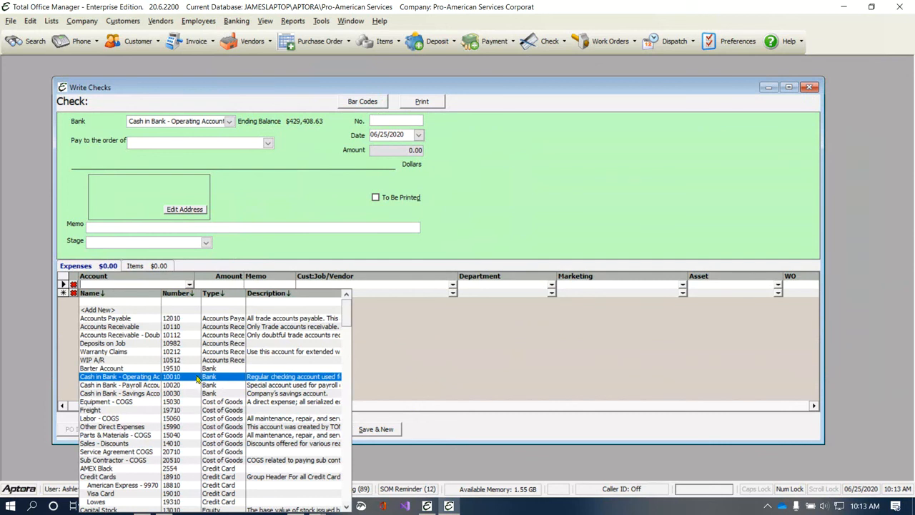
click(511, 222)
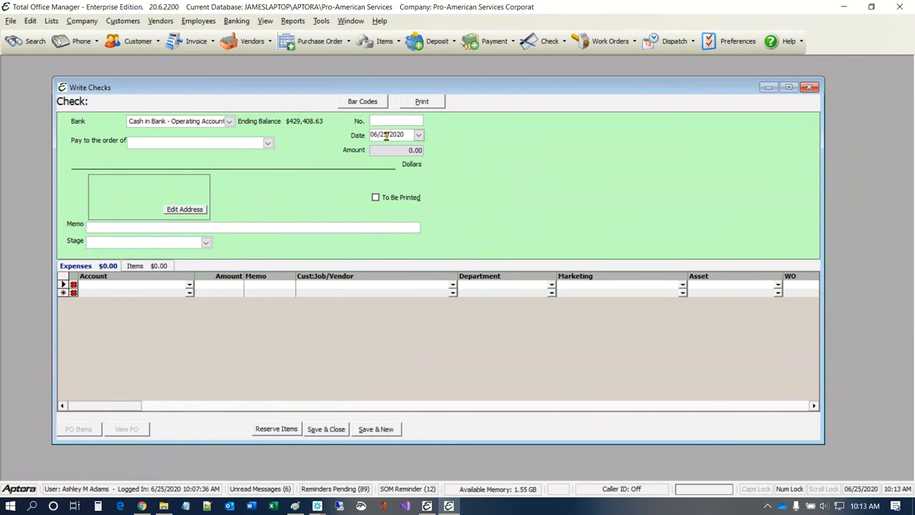
click(189, 288)
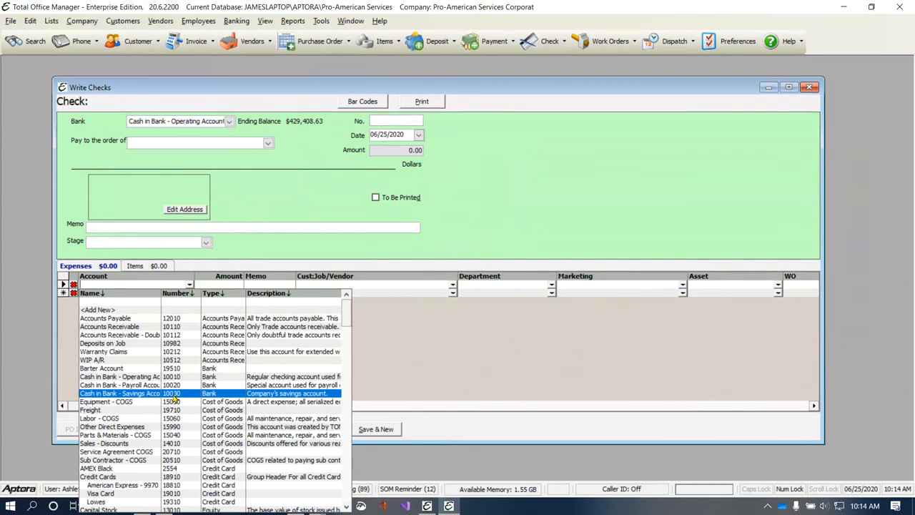
click(521, 205)
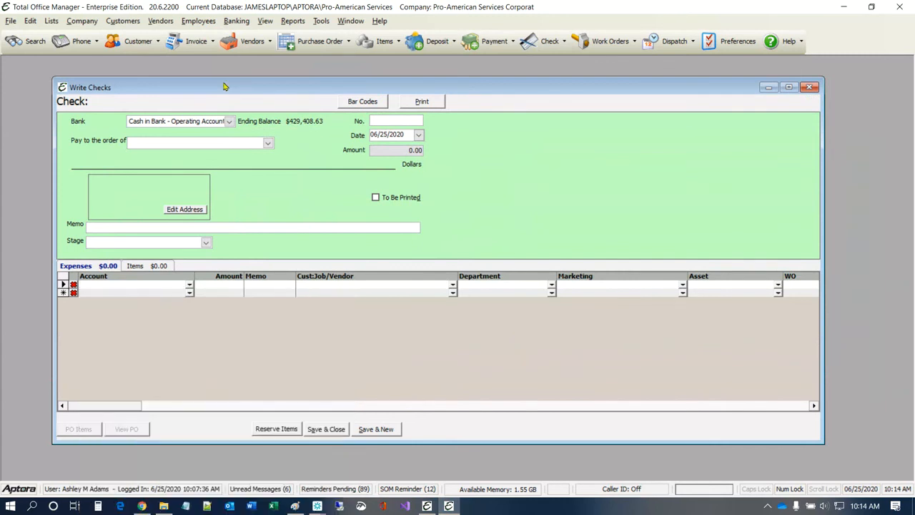
drag(230, 96, 223, 94)
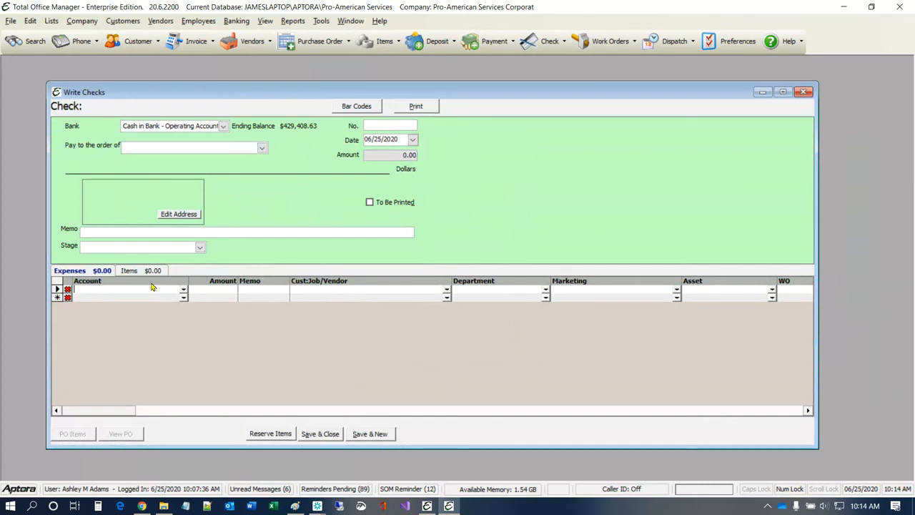
Step: Discard the blank check and enable Smart Account Selection Filtering in Chart of Accounts preferences
click(803, 93)
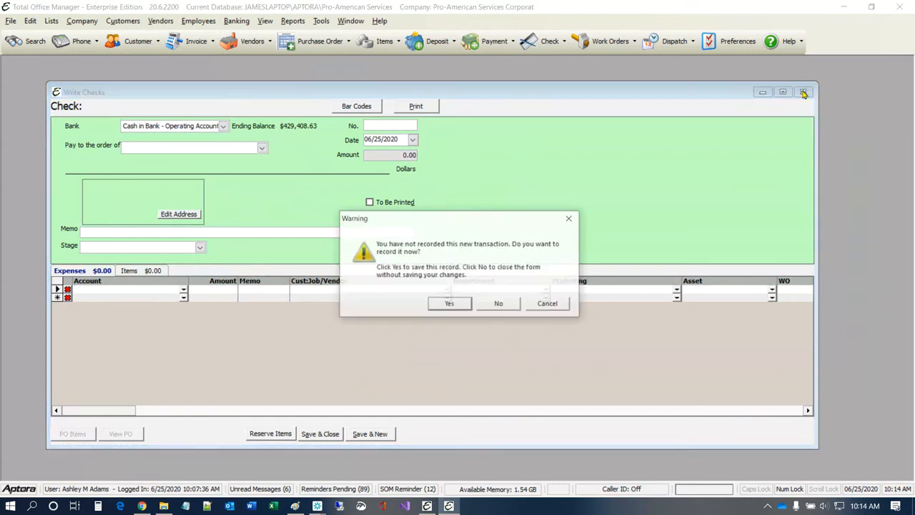
click(498, 303)
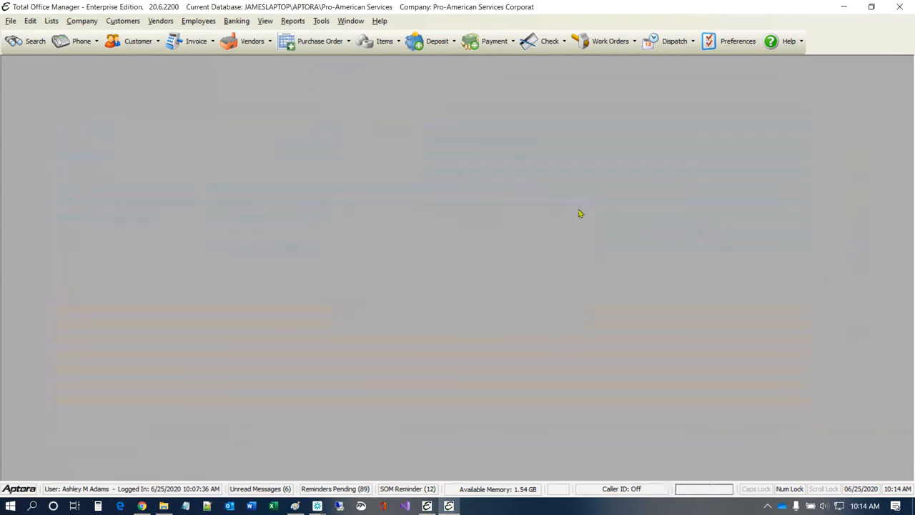
click(736, 44)
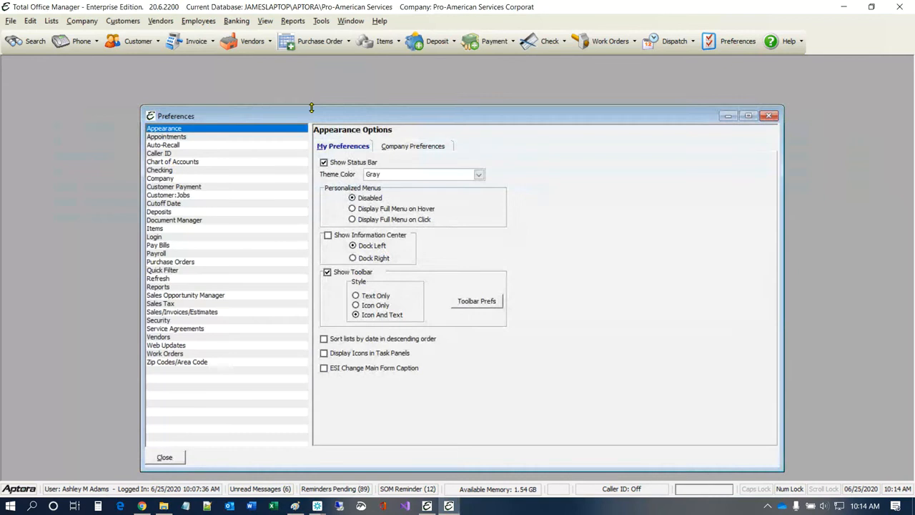
click(172, 162)
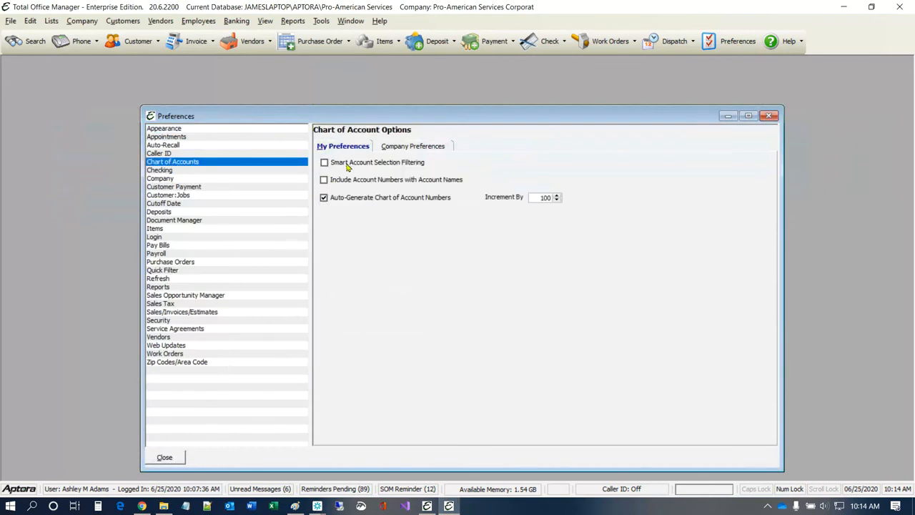
mouse_move(348, 166)
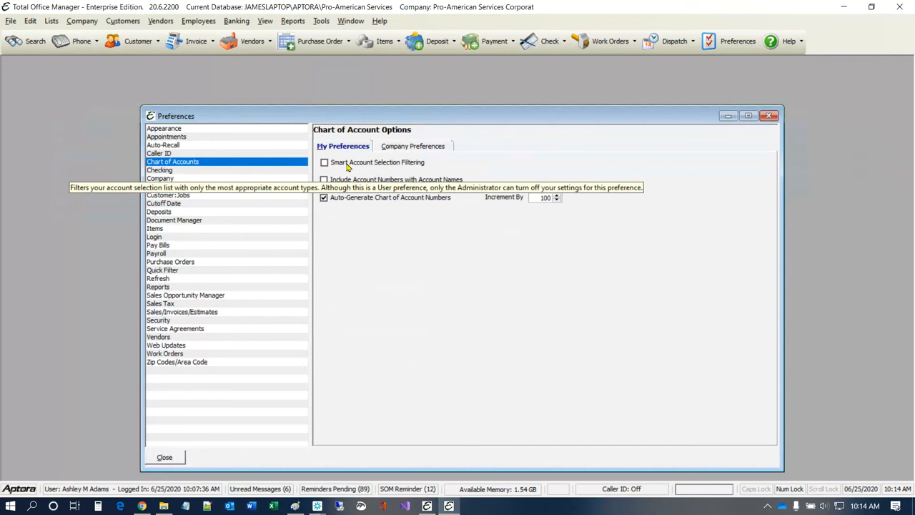
click(348, 164)
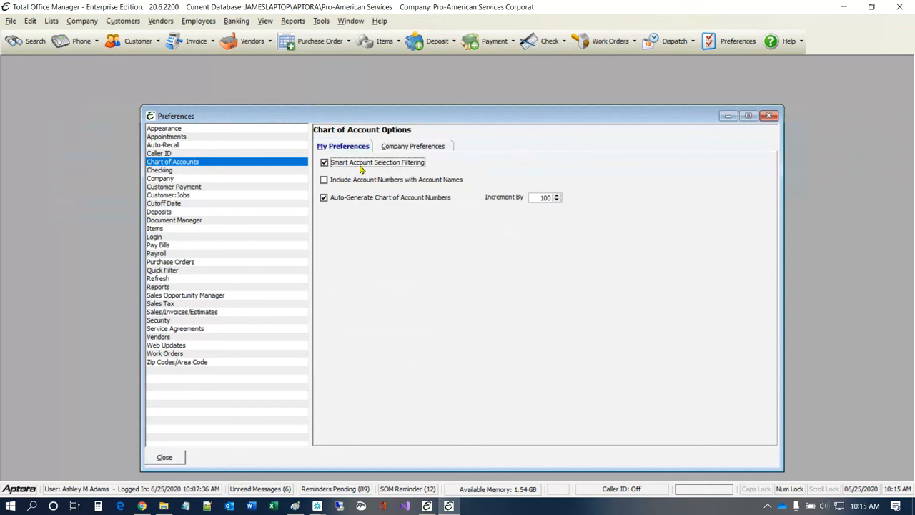
mouse_move(361, 169)
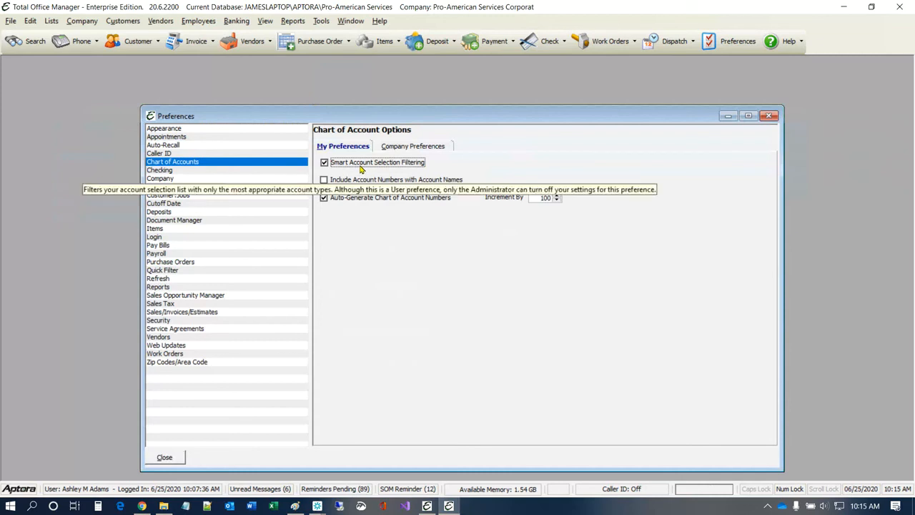
click(166, 457)
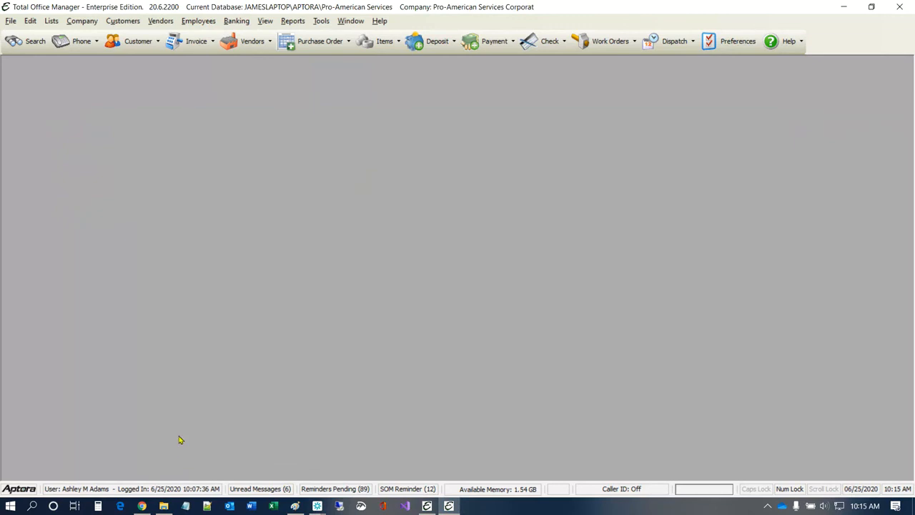
click(236, 20)
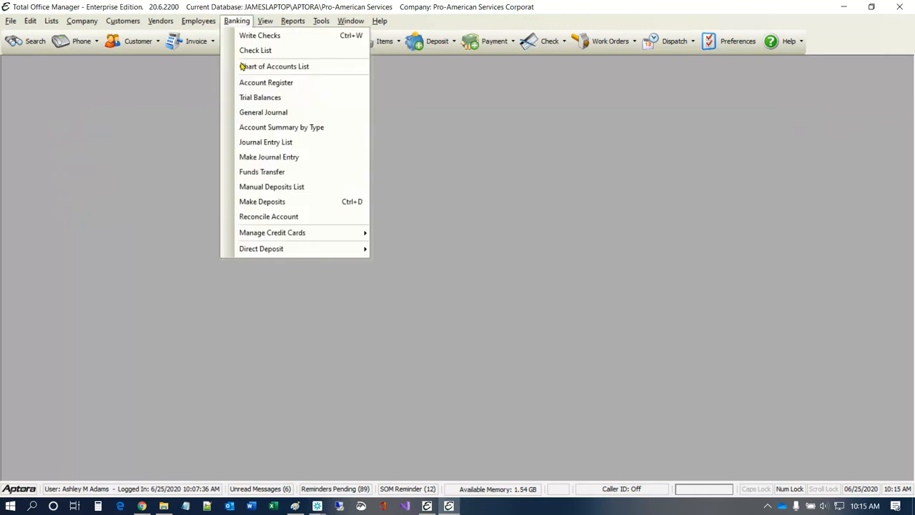
click(258, 66)
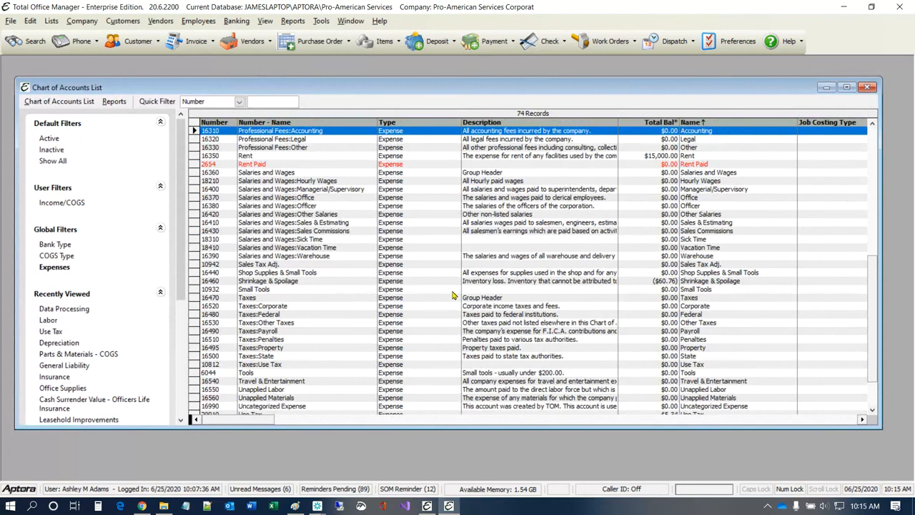
click(867, 88)
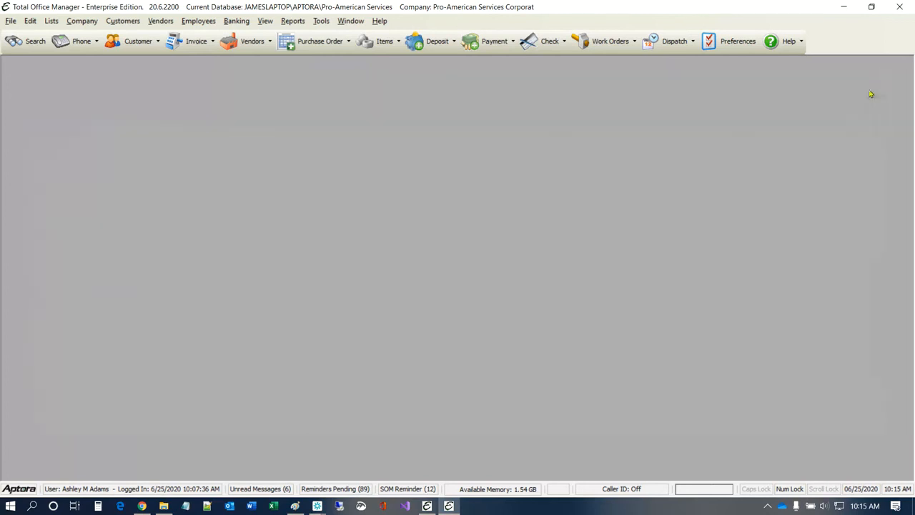
Step: Show the Banking menu's Manage Credit Cards submenu with the verify-and-pay option
click(236, 21)
mouse_move(300, 232)
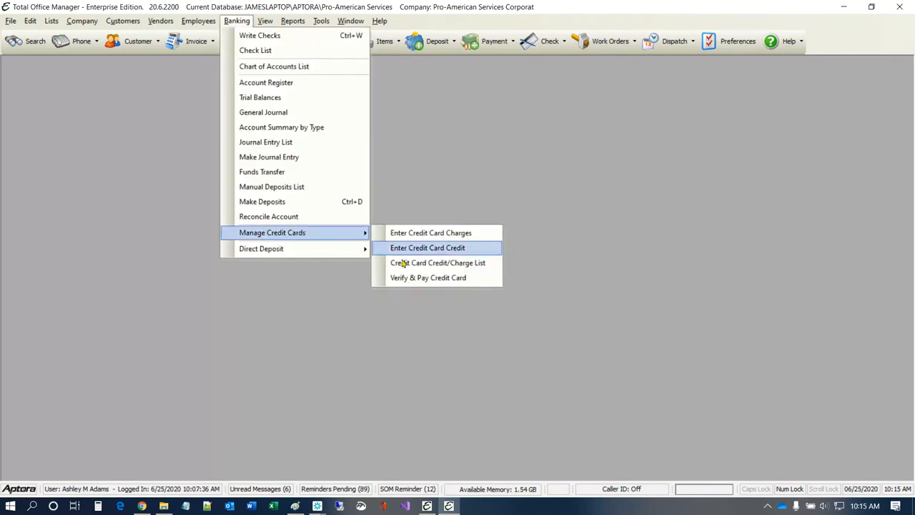
click(444, 280)
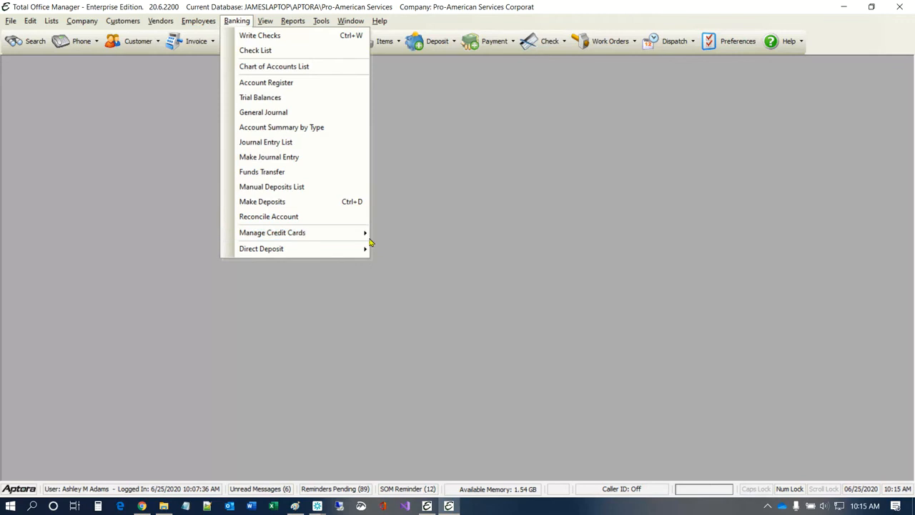
mouse_move(366, 235)
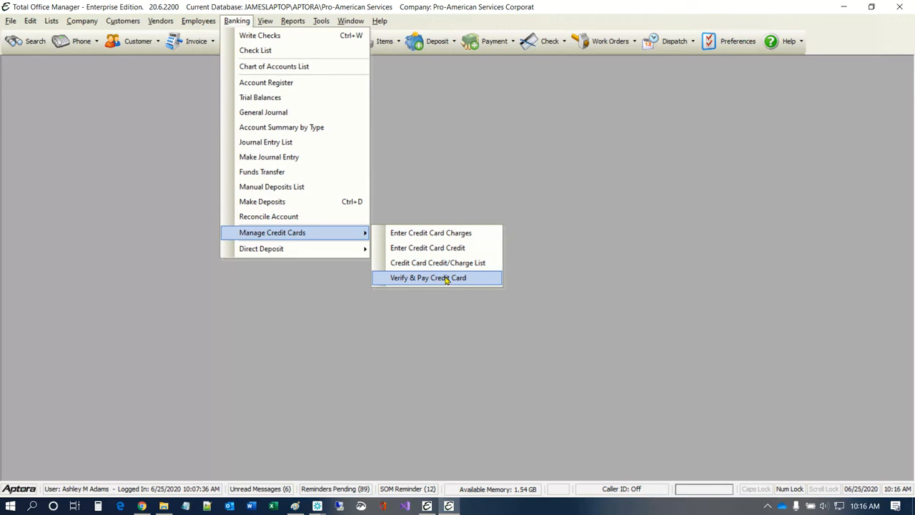
Step: Open the CC Charge/Credit list, move it up-left, and review its quick-filter and list action menus
click(446, 278)
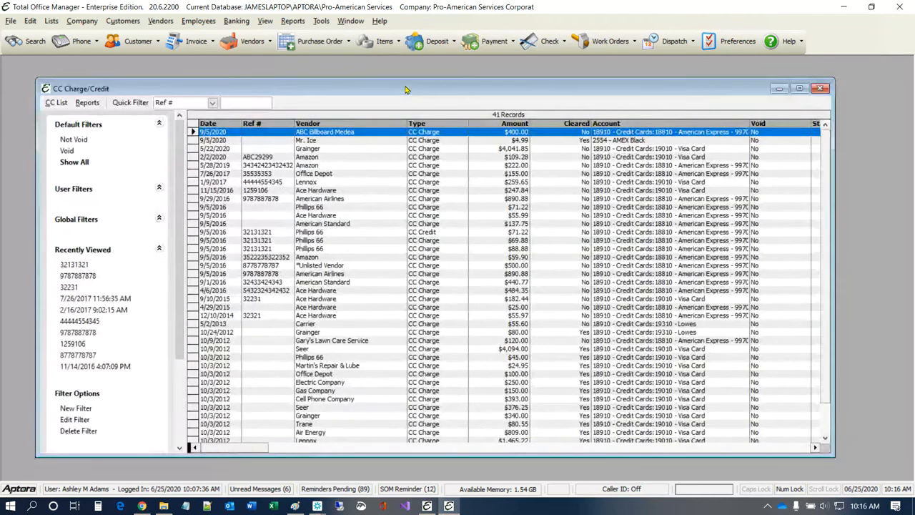
drag(404, 89, 389, 74)
click(195, 87)
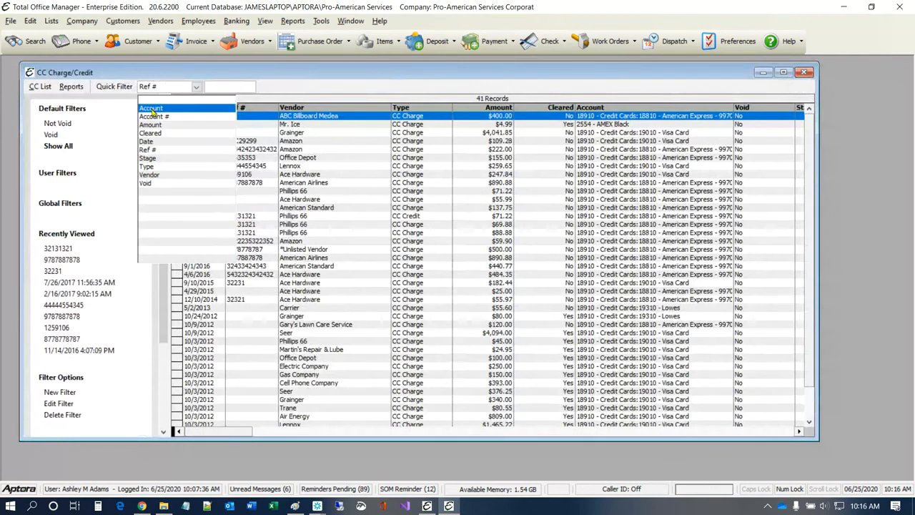
click(48, 87)
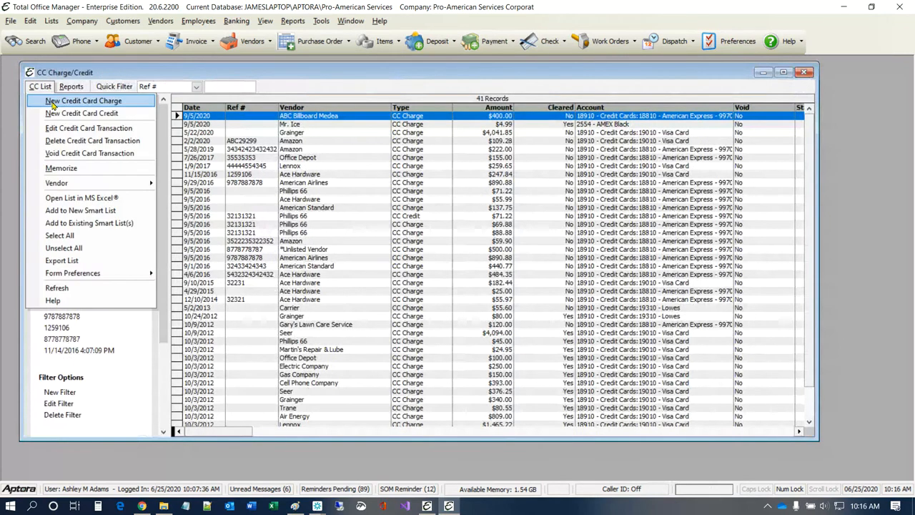
mouse_move(100, 277)
click(202, 273)
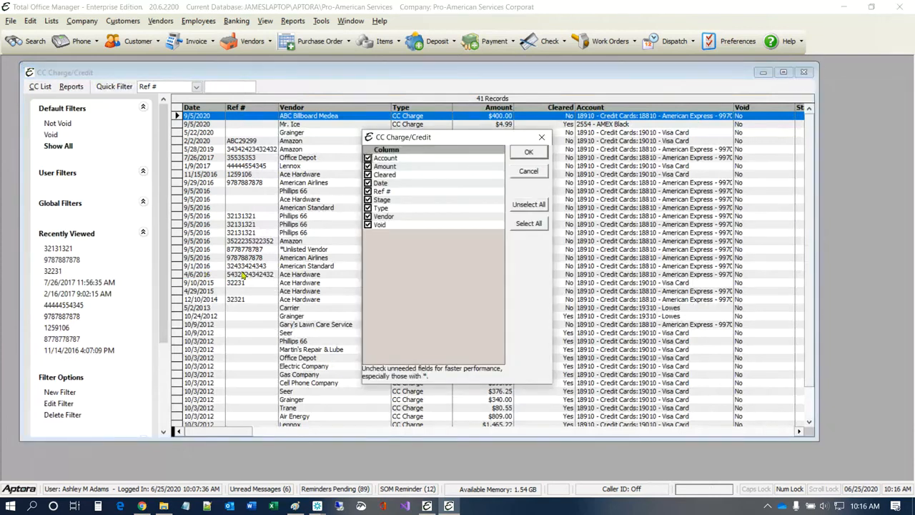
Step: Close the column chooser unchanged and widen the CC Charge/Credit window to the right
click(542, 138)
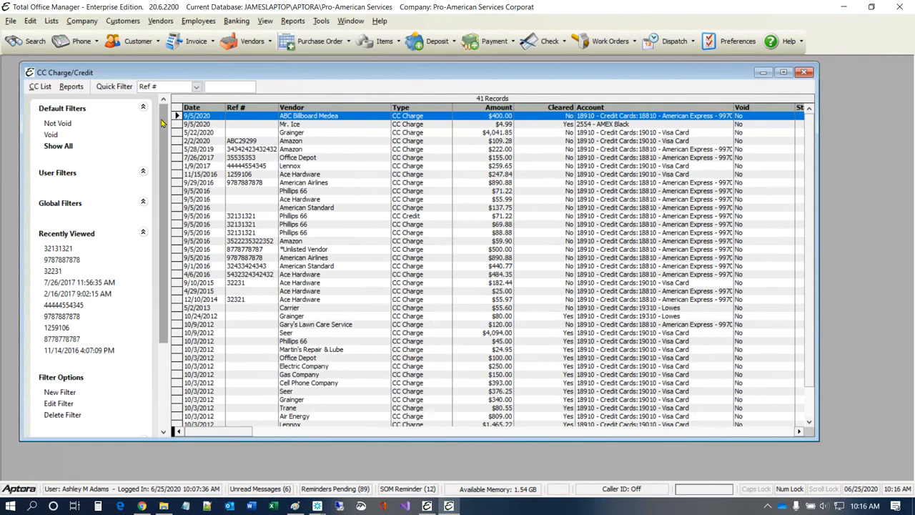
scroll(161, 123, down, 3)
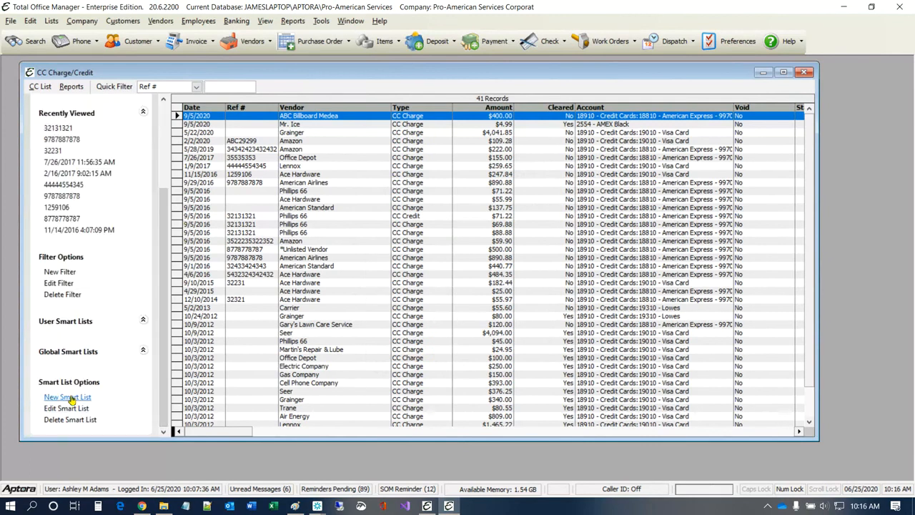
scroll(76, 152, up, 2)
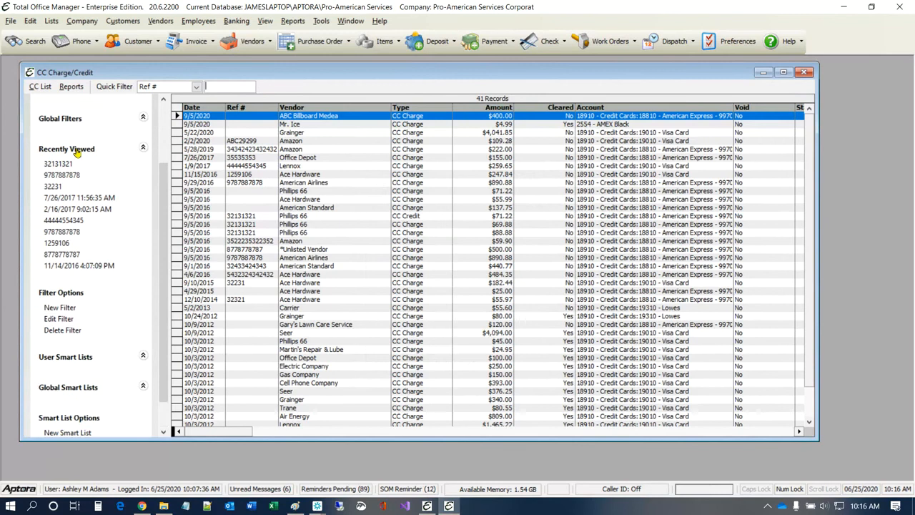
scroll(77, 152, up, 1)
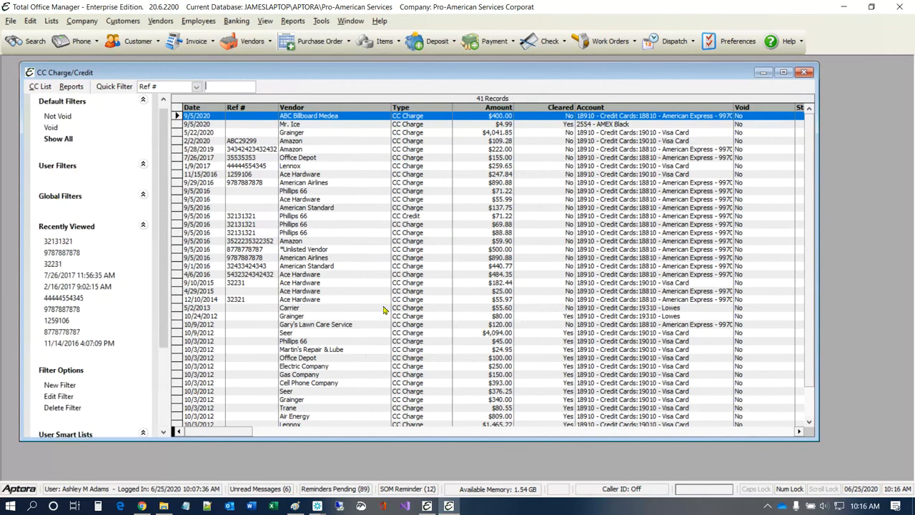
drag(817, 148, 887, 179)
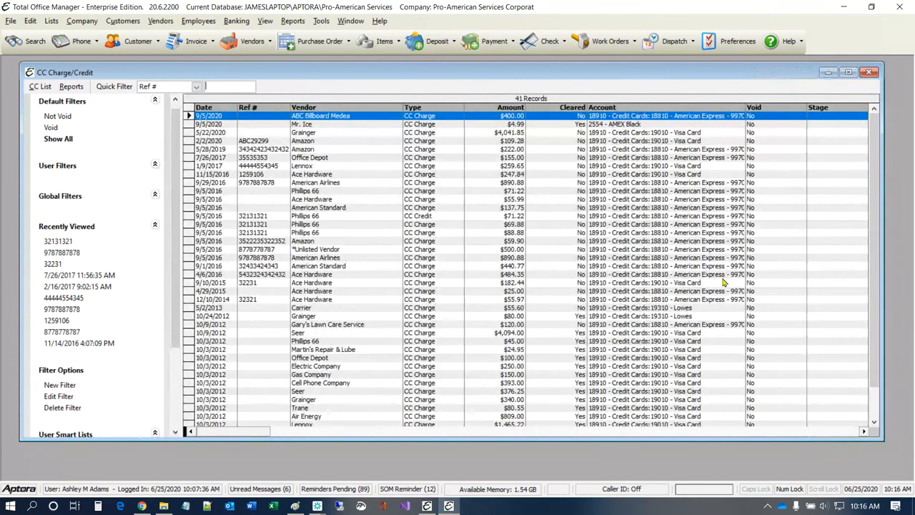
Step: Create a new credit card charge from the CC Charge/Credit list's right-click menu
right_click(339, 175)
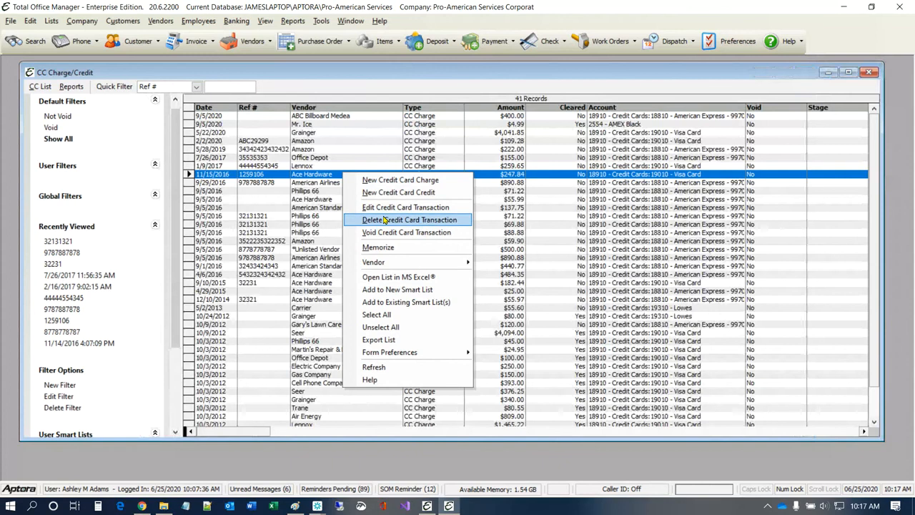
click(382, 182)
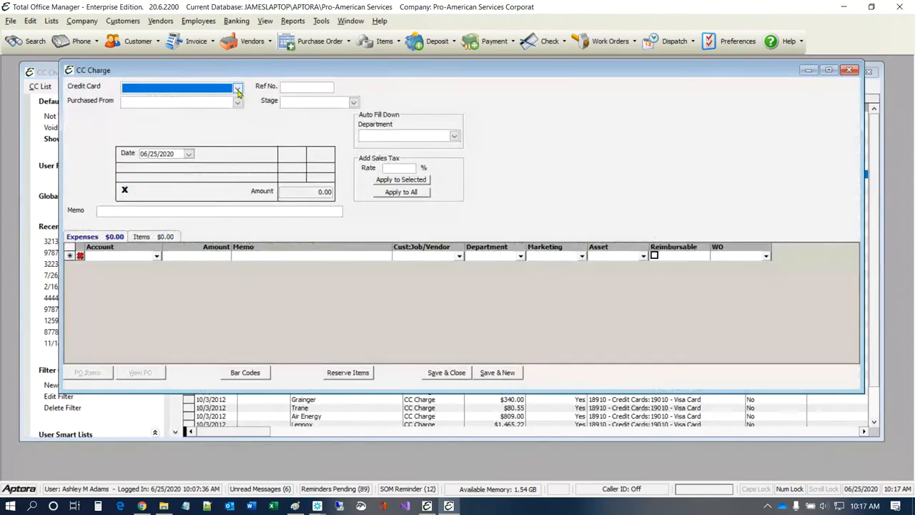
Step: Charge to Visa Card, set the vendor to Home Depot, and enter the reference number
click(238, 88)
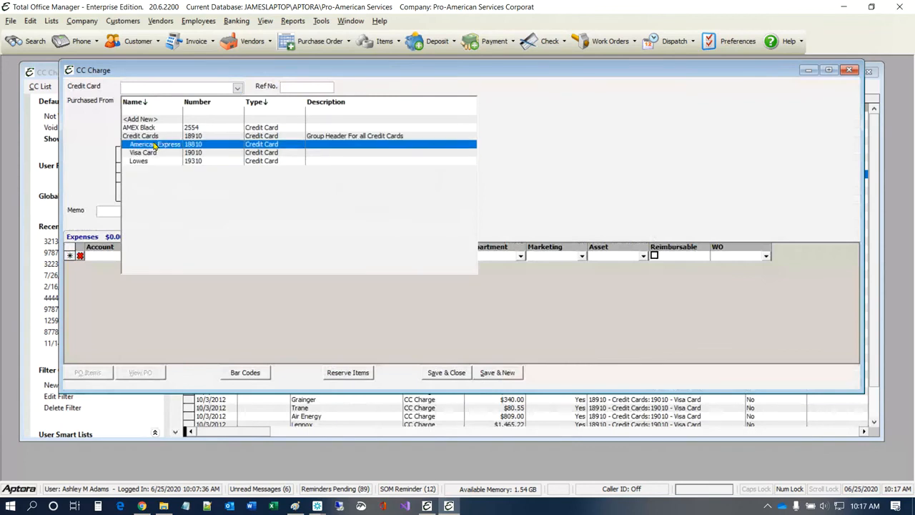
click(153, 153)
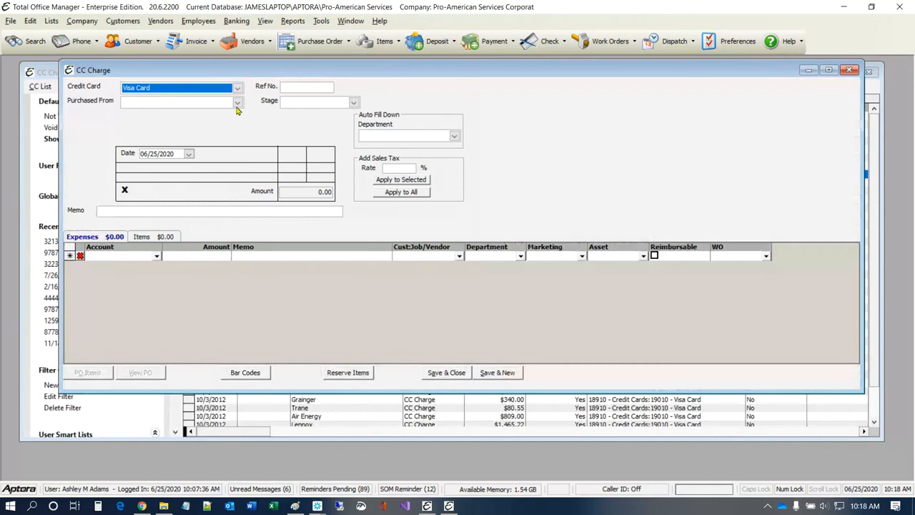
click(237, 102)
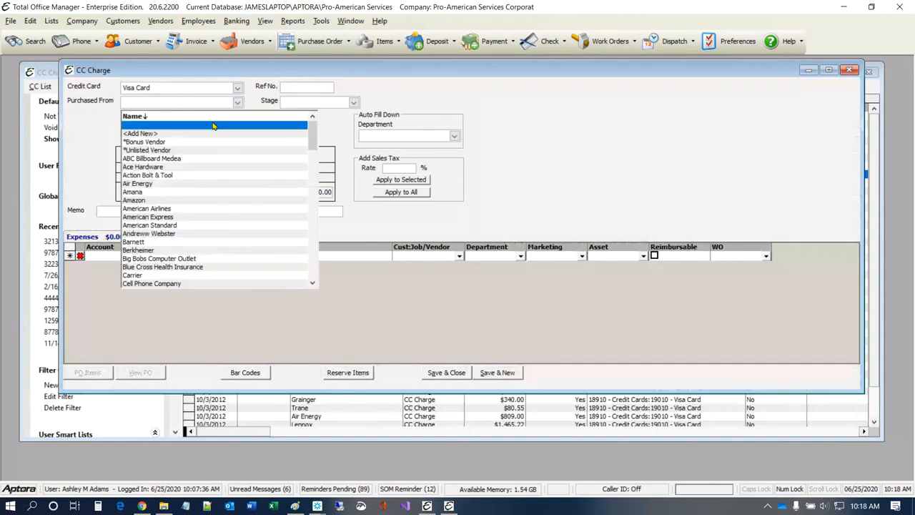
text(ho)
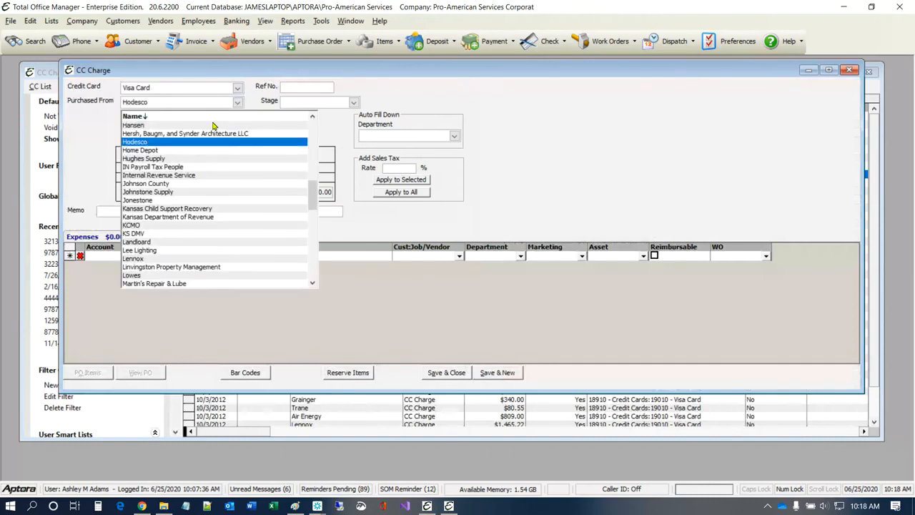
click(164, 151)
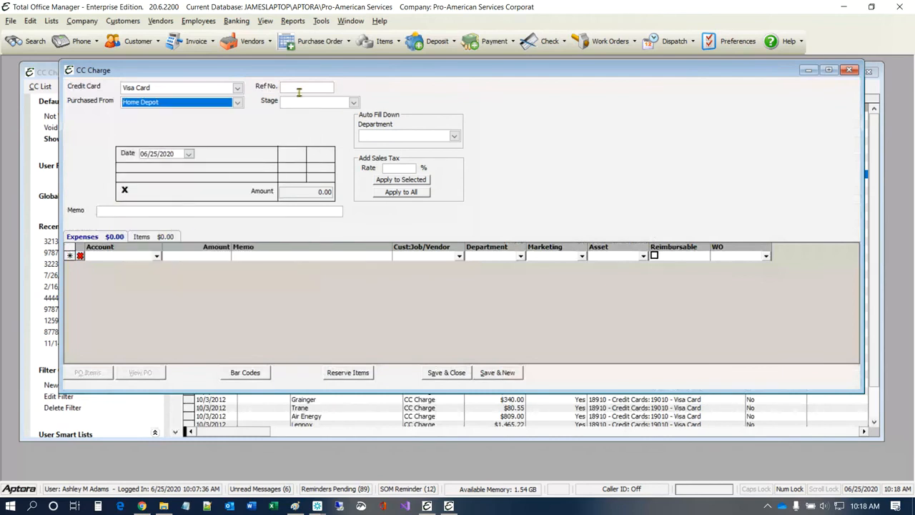
click(308, 85)
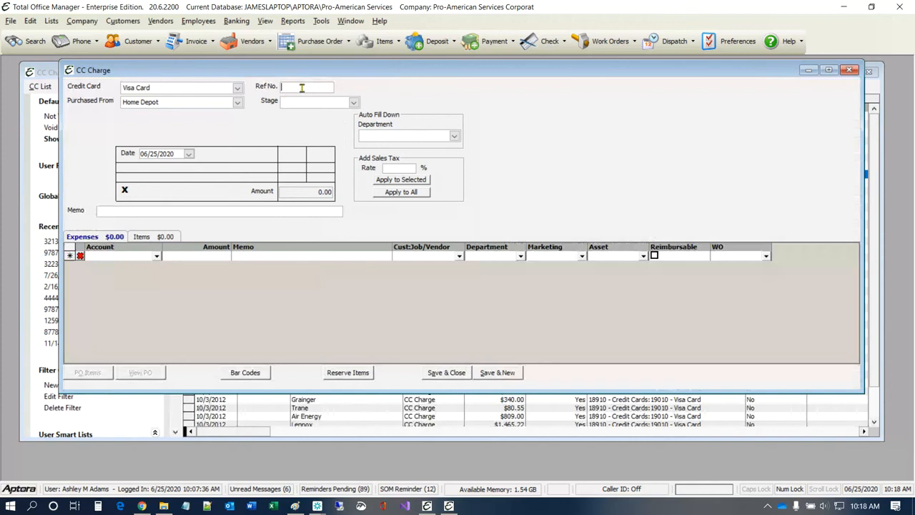
text(342424323433)
Step: Leave Stage blank, enter the memo 'Pipe Fittings', and switch to the Items lines
click(354, 102)
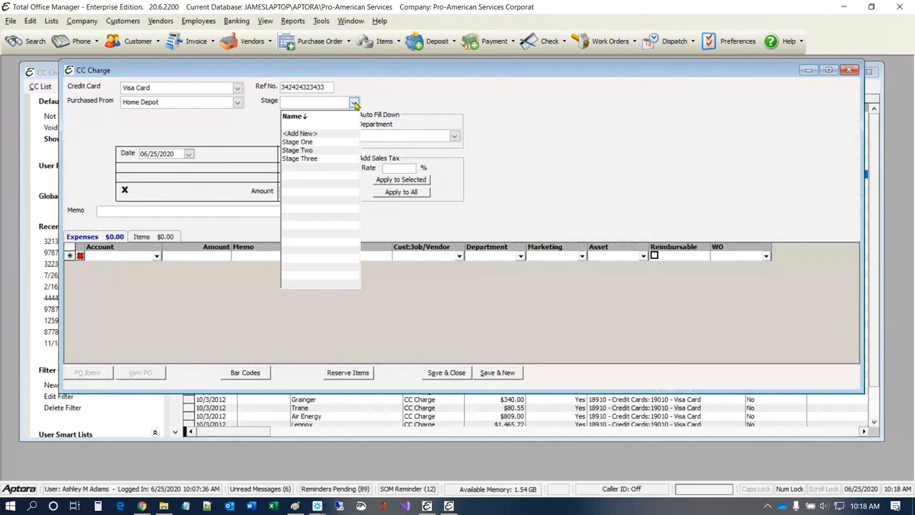
click(249, 120)
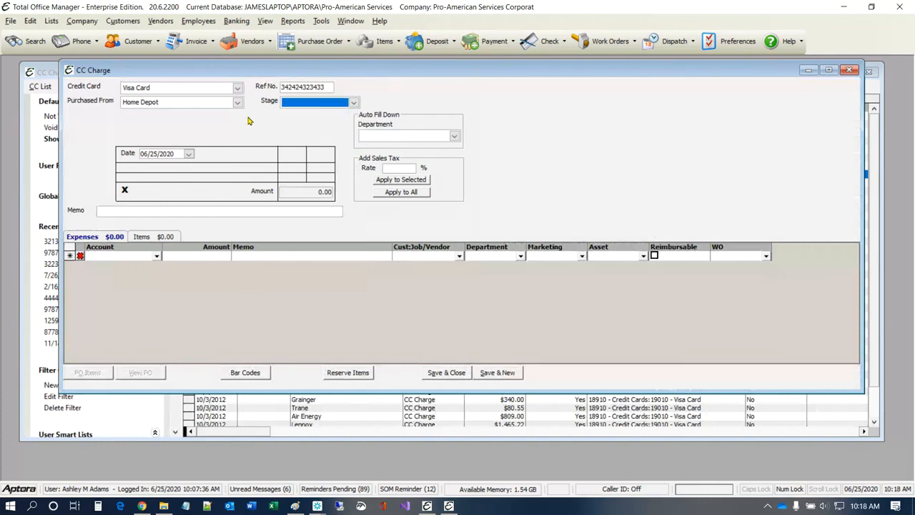
click(194, 211)
text(Pip)
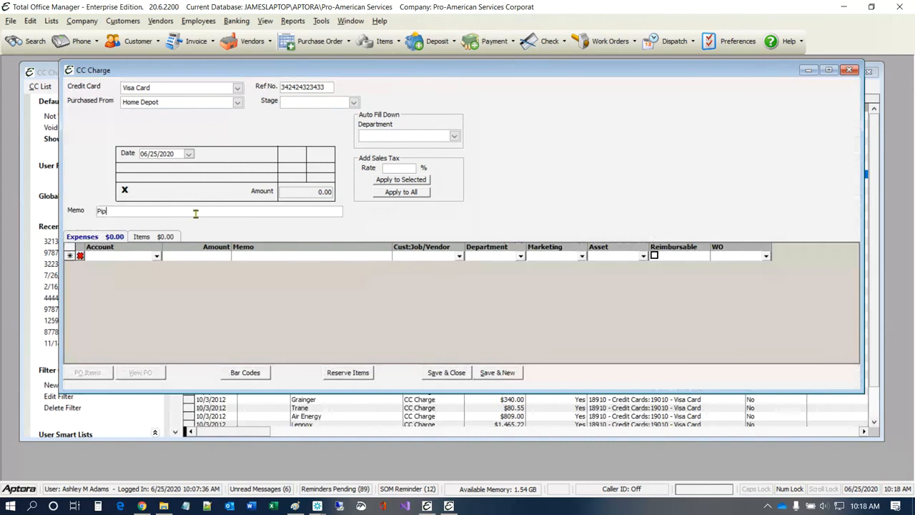
text(e Fittings)
click(143, 237)
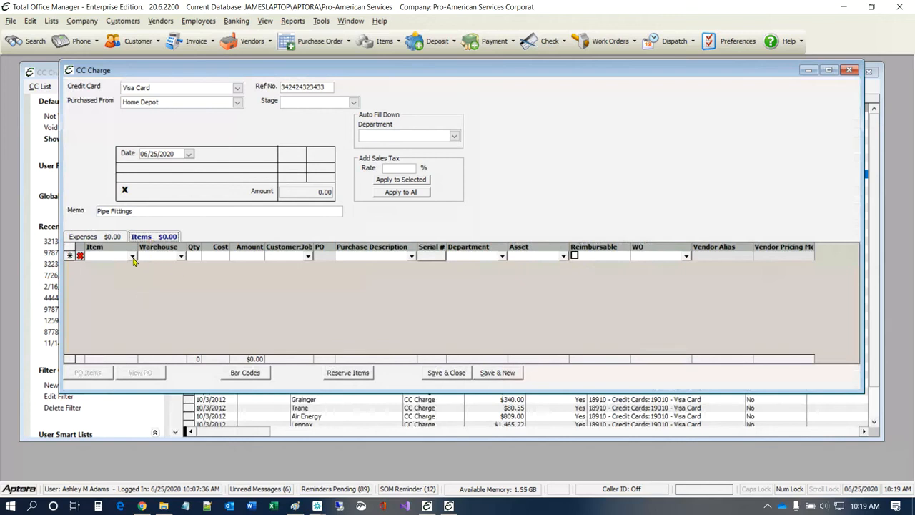
Step: Add a NonStock item line from warehouse Truck #1 with quantity 1
click(132, 256)
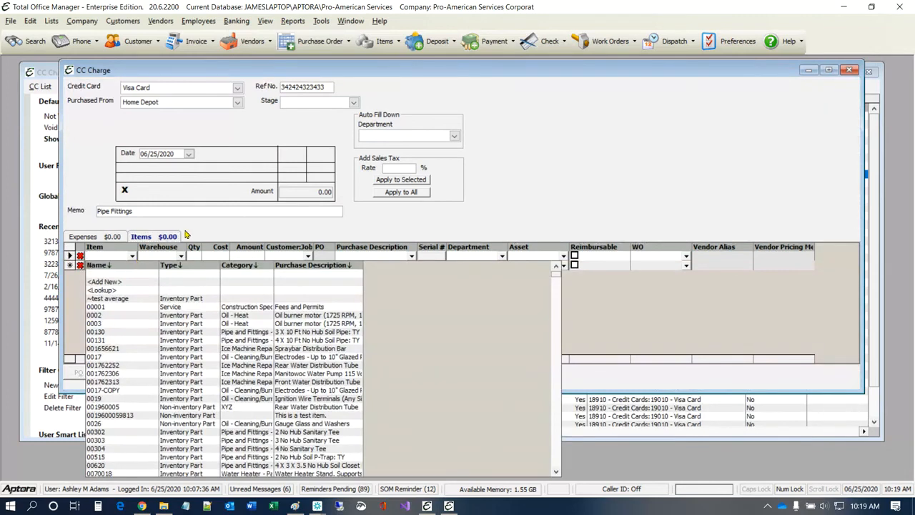
click(186, 234)
click(100, 238)
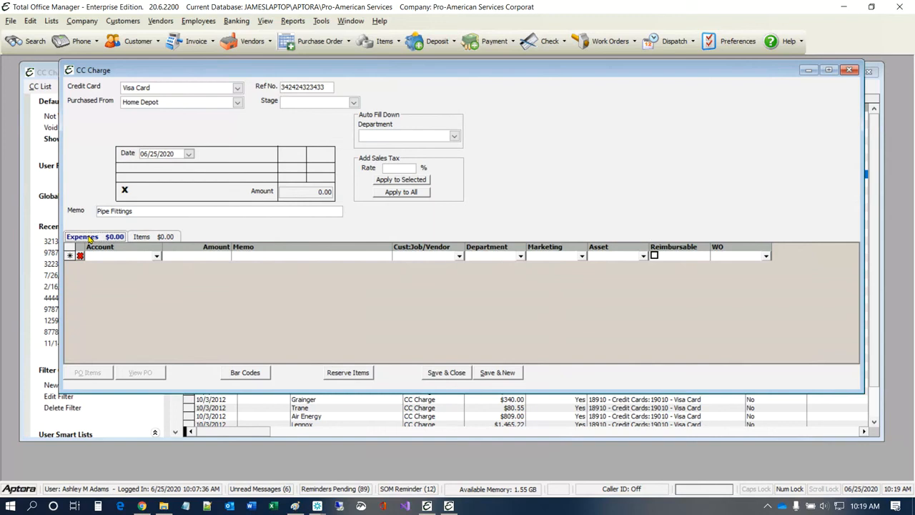
click(148, 241)
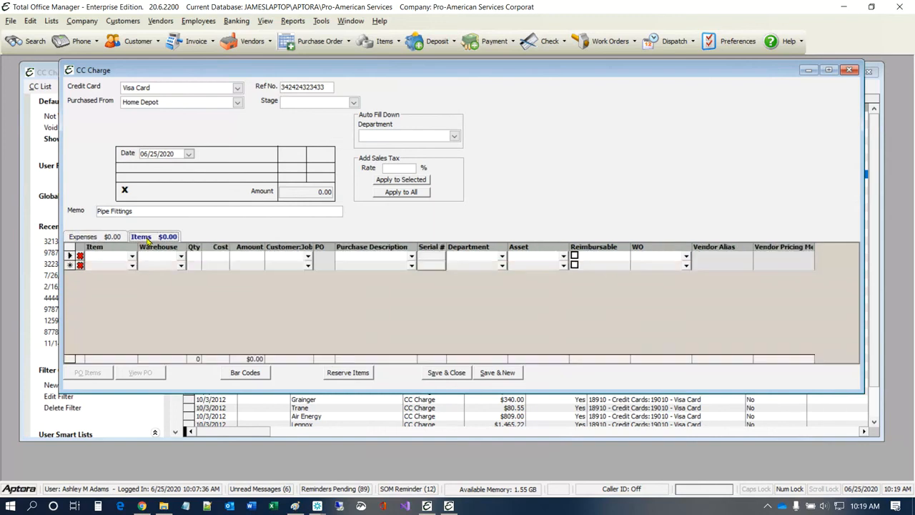
click(132, 258)
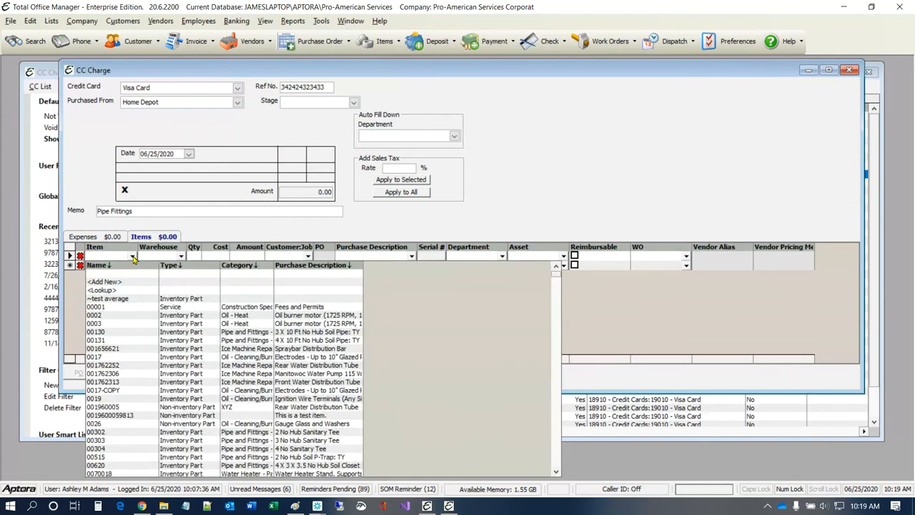
text(N)
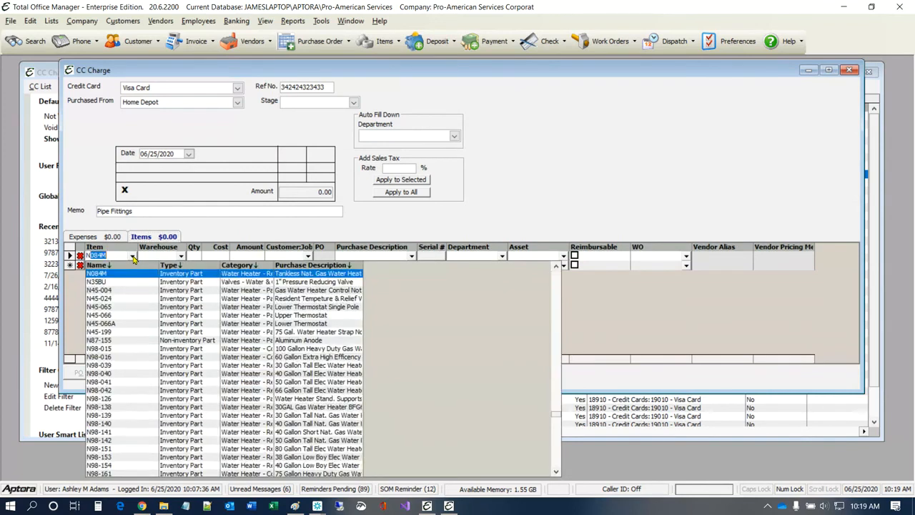
text(onCommissio)
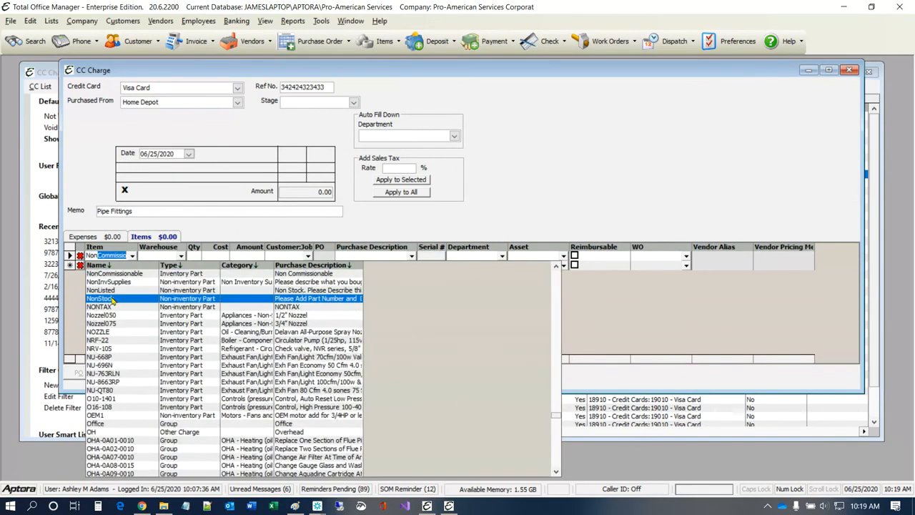
click(112, 301)
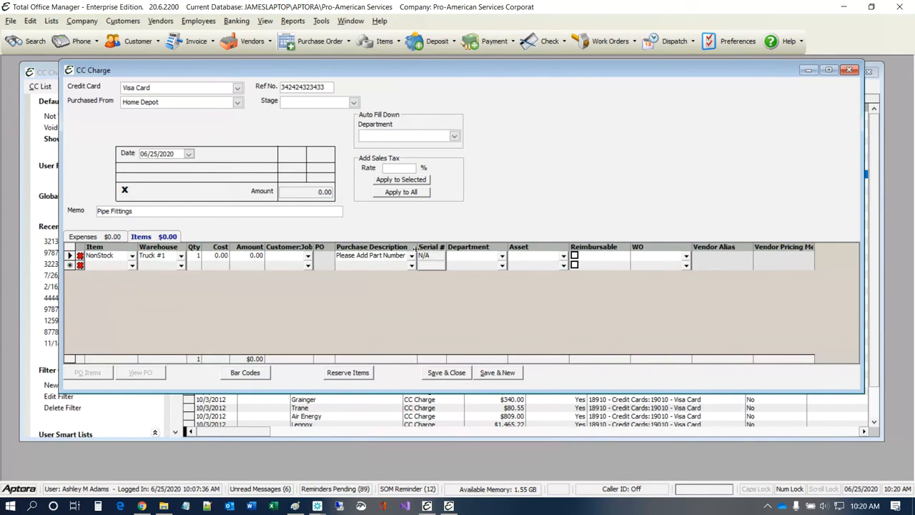
Step: Give the NonStock line cost 77.88 and purchase description 'Pipe Fittings', totaling $77.88
drag(446, 247, 477, 247)
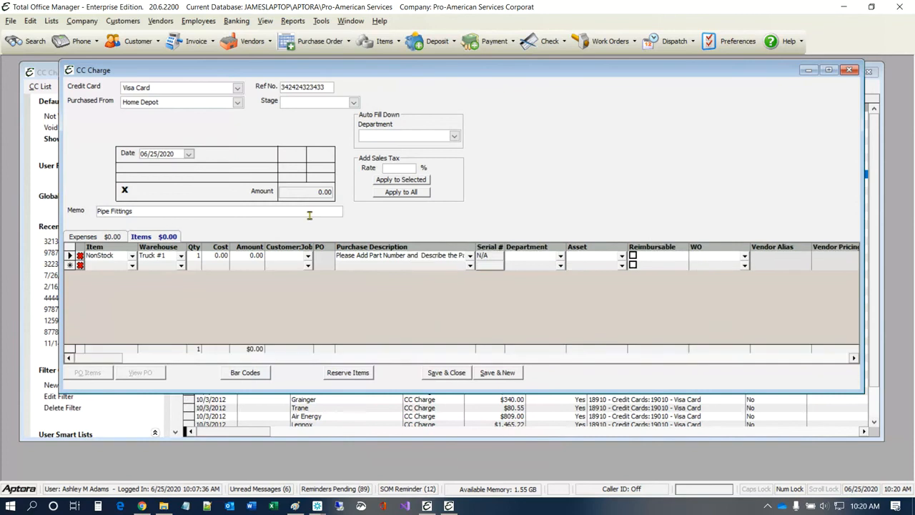
click(215, 255)
text(77)
text(.98)
key(Tab)
key(Tab)
key(Tab)
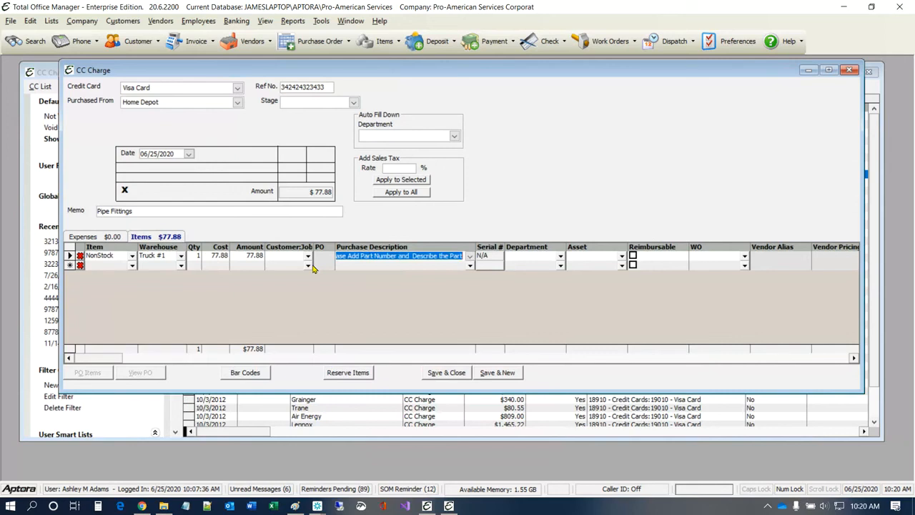
drag(475, 246, 515, 246)
click(483, 255)
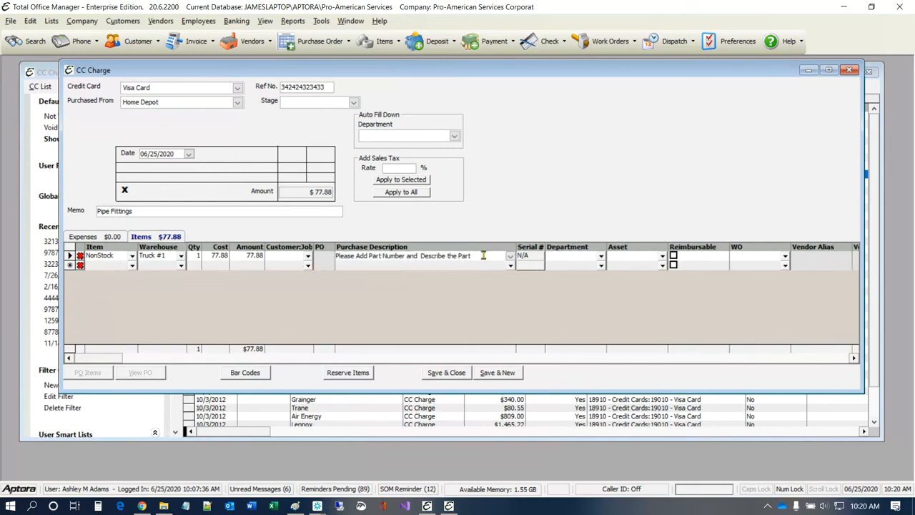
key(BackSpace)
key(BackSpace)
key(BackSpace)
key(BackSpace)
key(BackSpace)
key(BackSpace)
key(BackSpace)
key(BackSpace)
key(BackSpace)
key(BackSpace)
key(BackSpace)
key(BackSpace)
key(BackSpace)
key(BackSpace)
key(BackSpace)
key(BackSpace)
key(BackSpace)
key(BackSpace)
key(BackSpace)
key(BackSpace)
key(BackSpace)
key(BackSpace)
key(BackSpace)
key(BackSpace)
key(BackSpace)
text(Pipe)
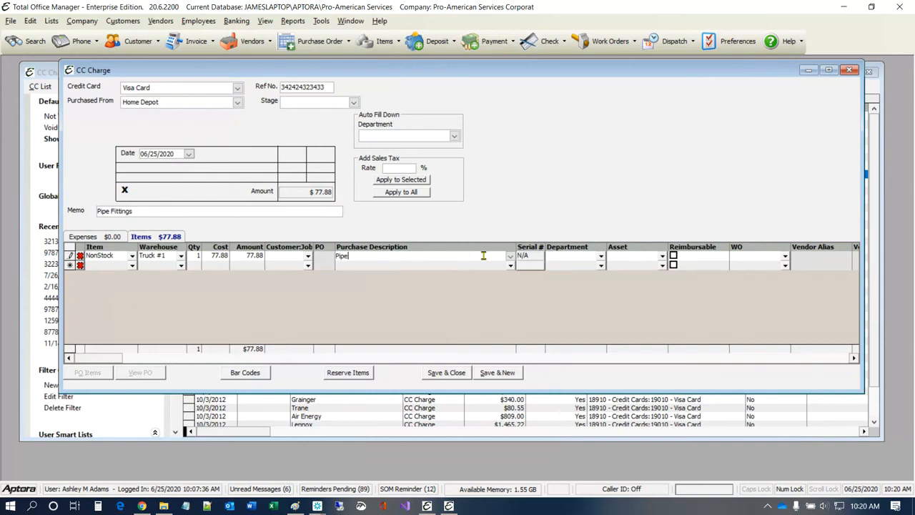
text( Fittings)
click(132, 266)
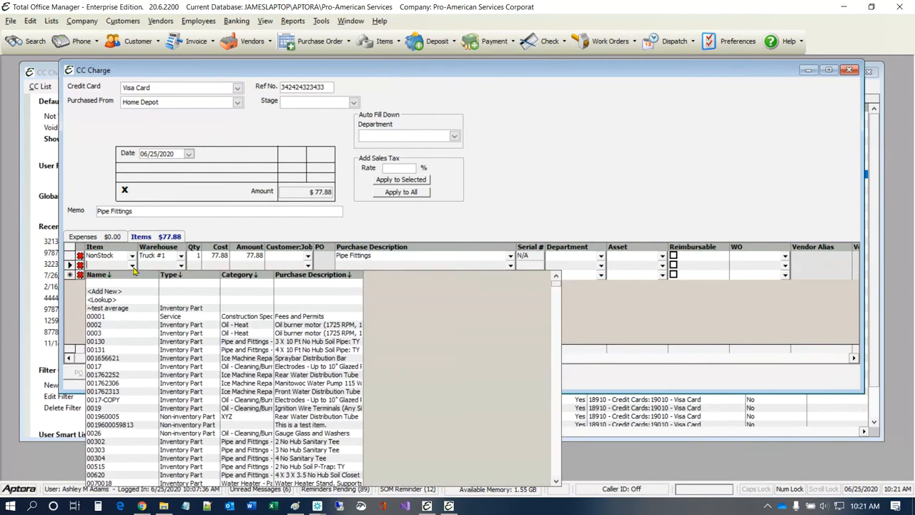
Step: Add items 00130 (94.90) and 00131 (123.30) for a $296.08 total, then open Item Lookup
click(230, 344)
click(131, 275)
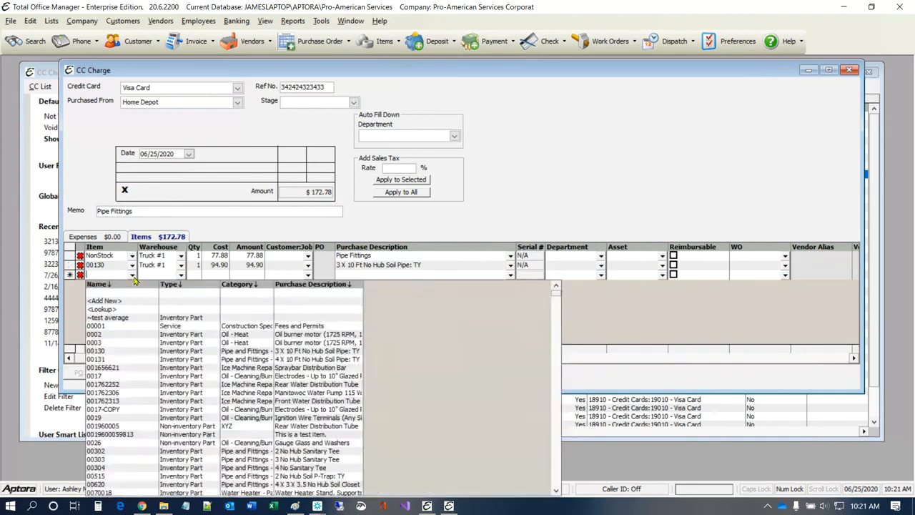
click(230, 361)
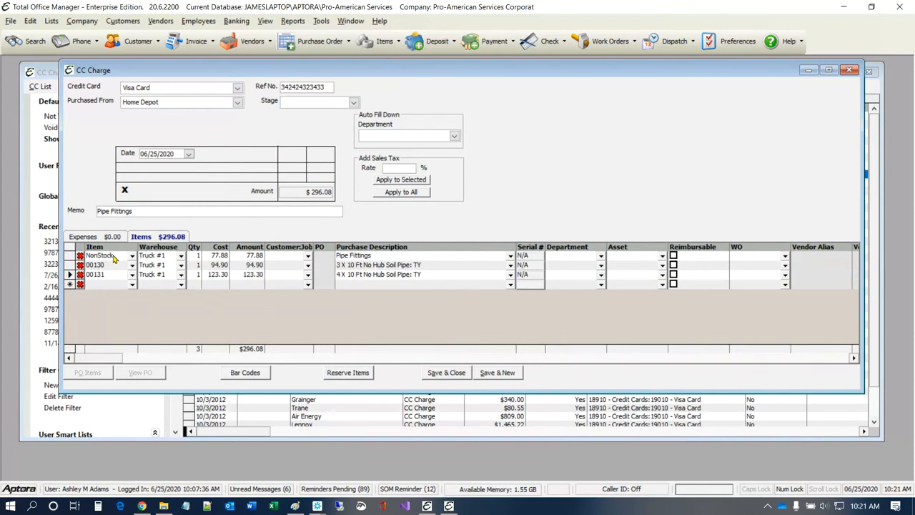
click(133, 287)
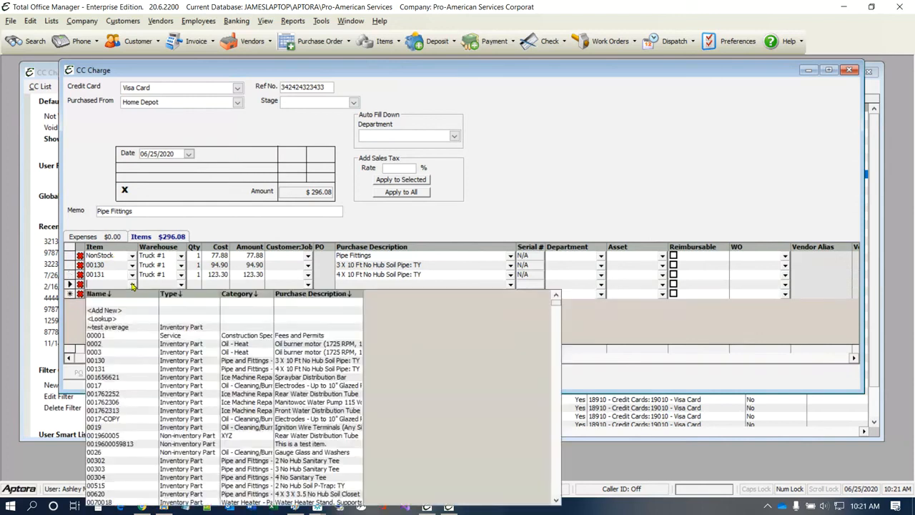
click(118, 325)
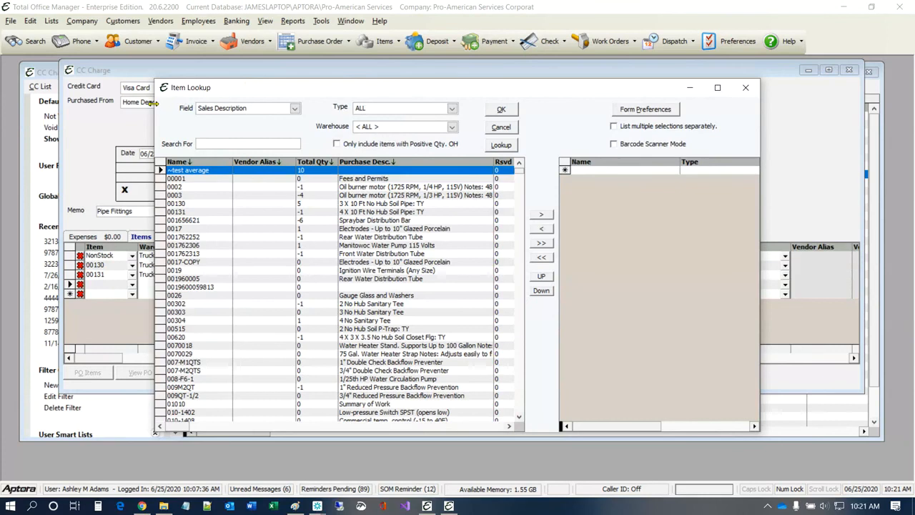
Step: Search the item lookup for 'pipe' and add pipe nipples 5P660 through 5P758 to the chosen items
drag(110, 102, 72, 102)
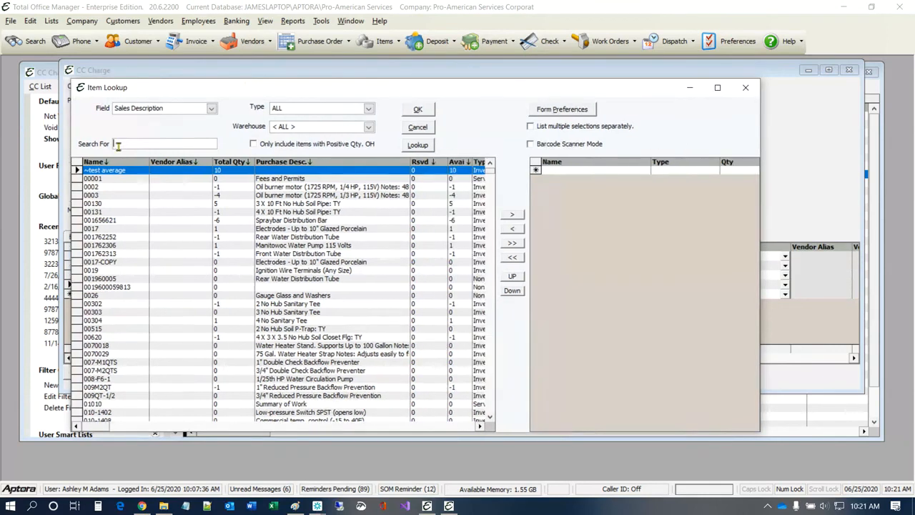
text(pipe)
key(Return)
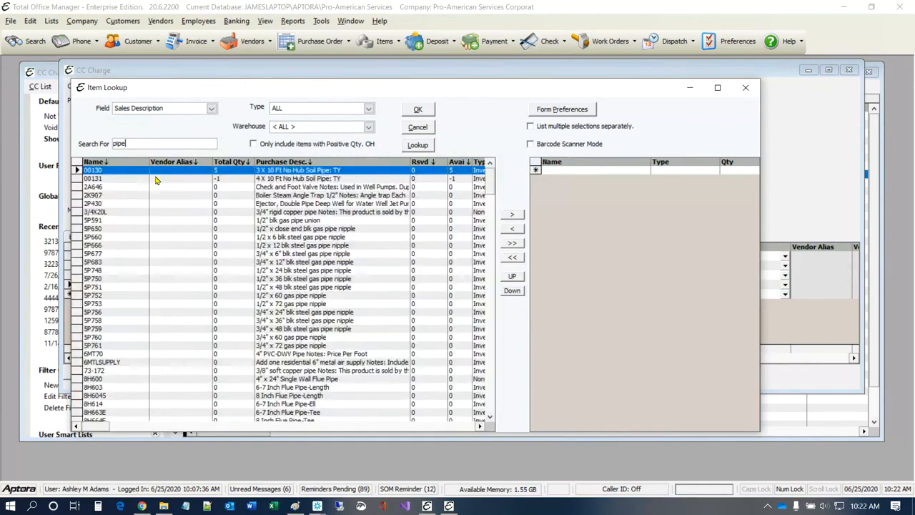
click(79, 236)
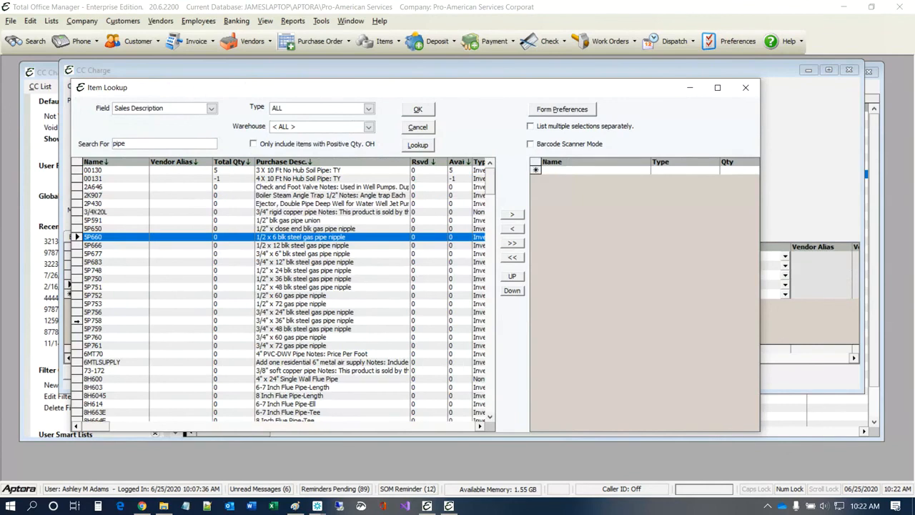
shift+click(77, 320)
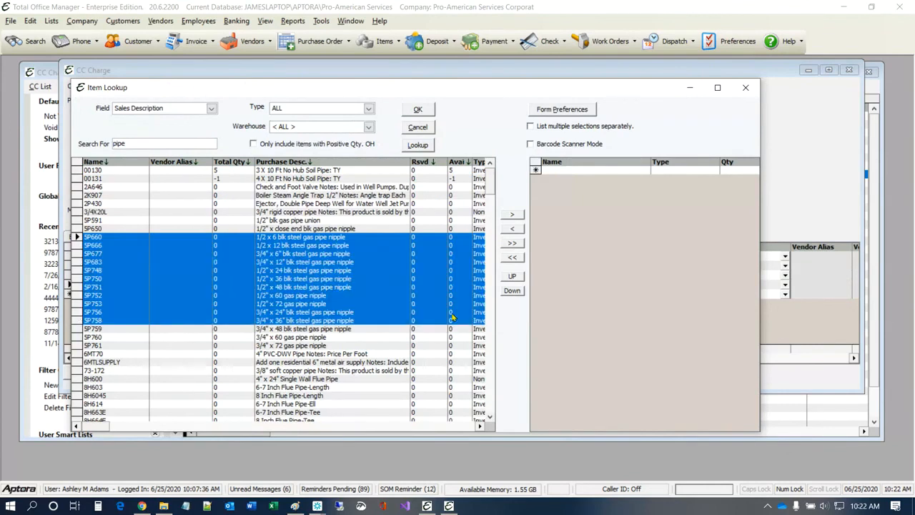
click(512, 214)
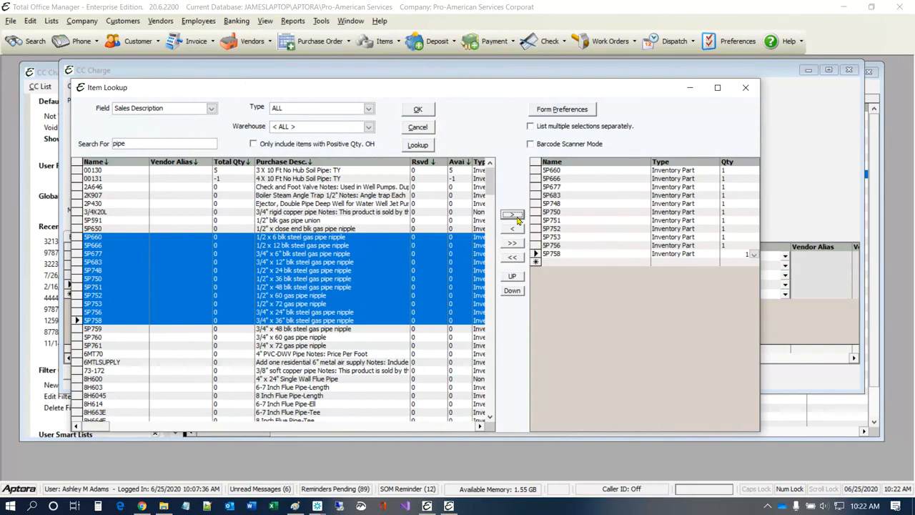
Step: Set quantities to 4 for 5P677, 2 for 5P750 and 2 for 5P758
click(738, 187)
text(4)
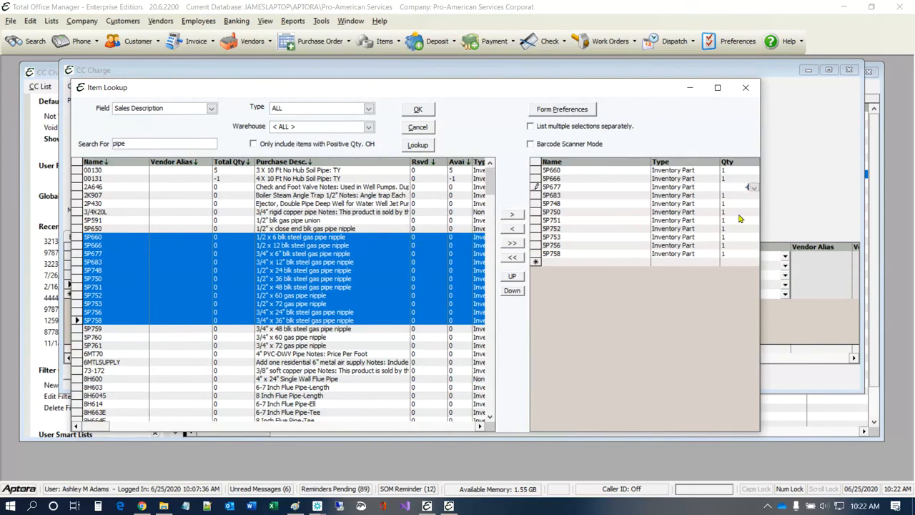
click(739, 213)
text(2)
click(730, 169)
click(740, 253)
text(2)
click(536, 212)
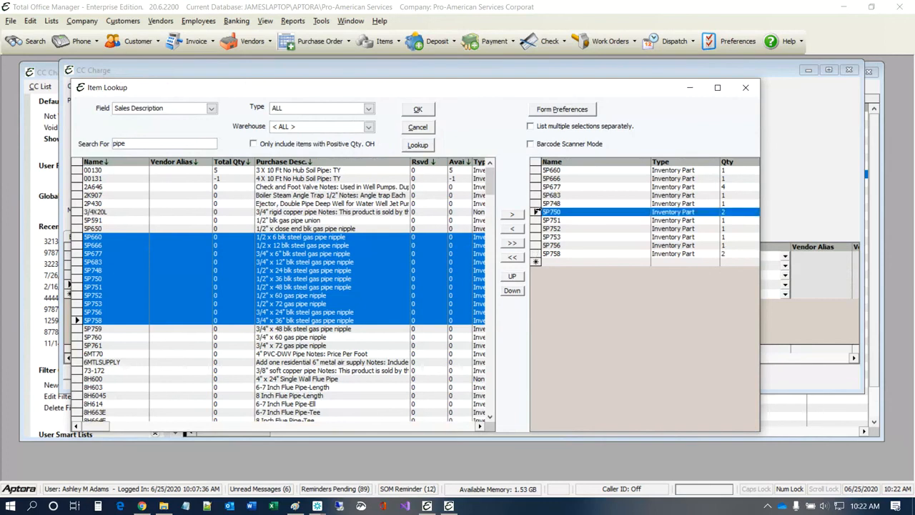
Step: Remove 5P748, put 5P753 first and 5P683 last, and add the items to the charge
click(536, 203)
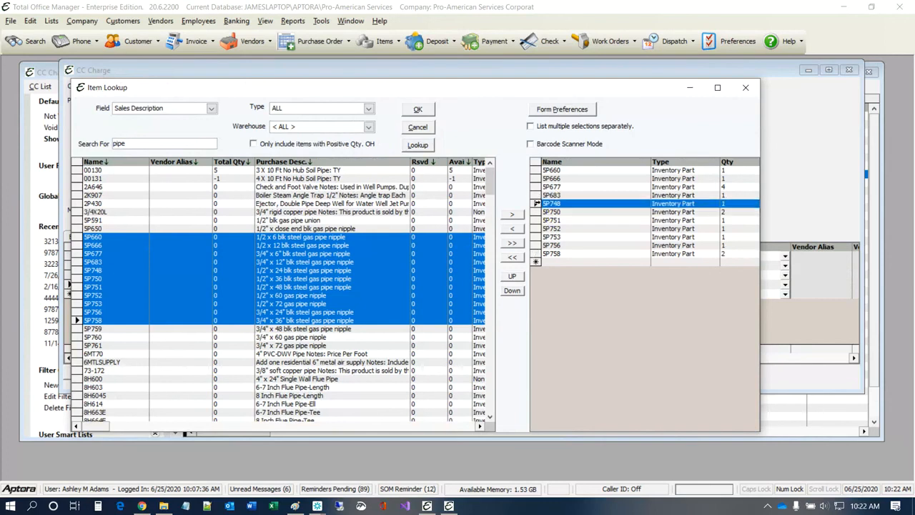
click(519, 229)
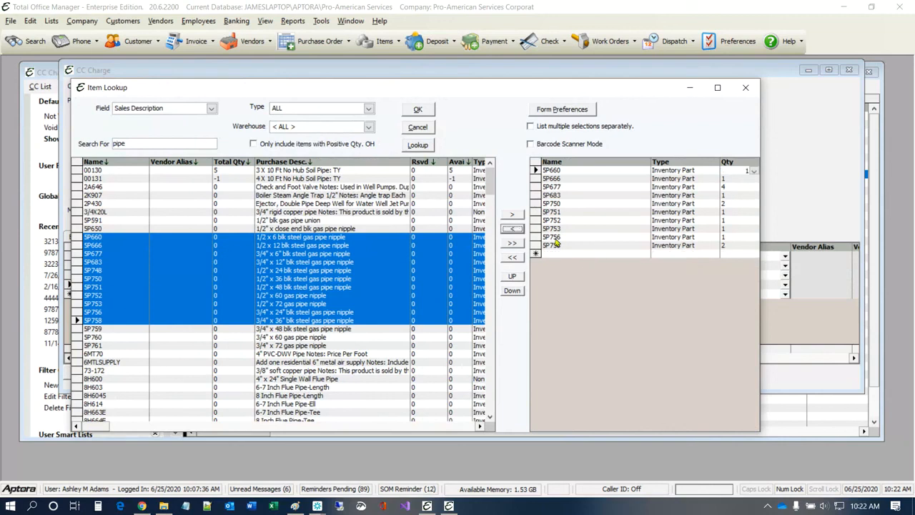
click(534, 228)
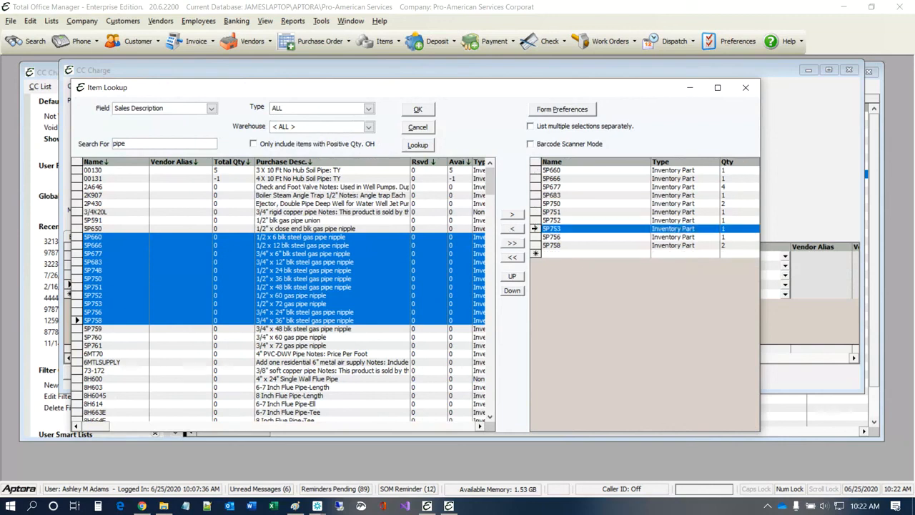
click(513, 276)
click(513, 276)
click(513, 276)
click(513, 277)
click(513, 276)
click(512, 276)
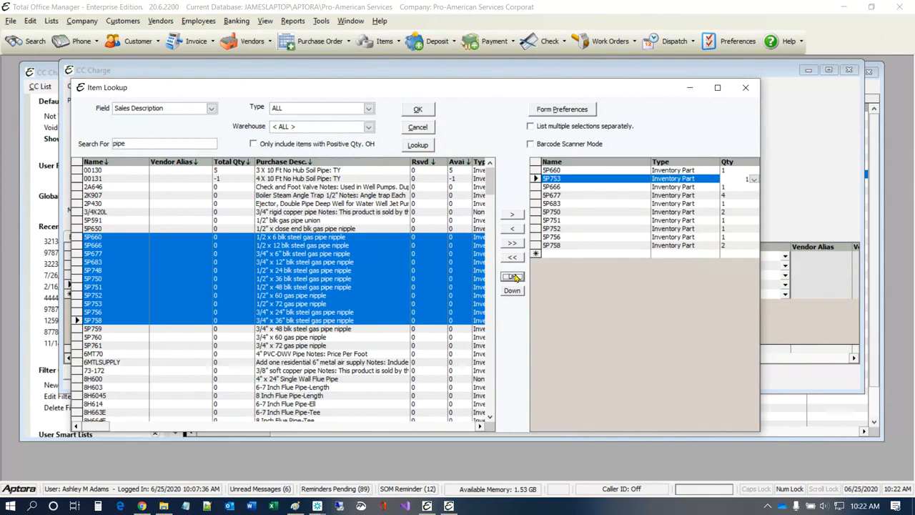
click(512, 277)
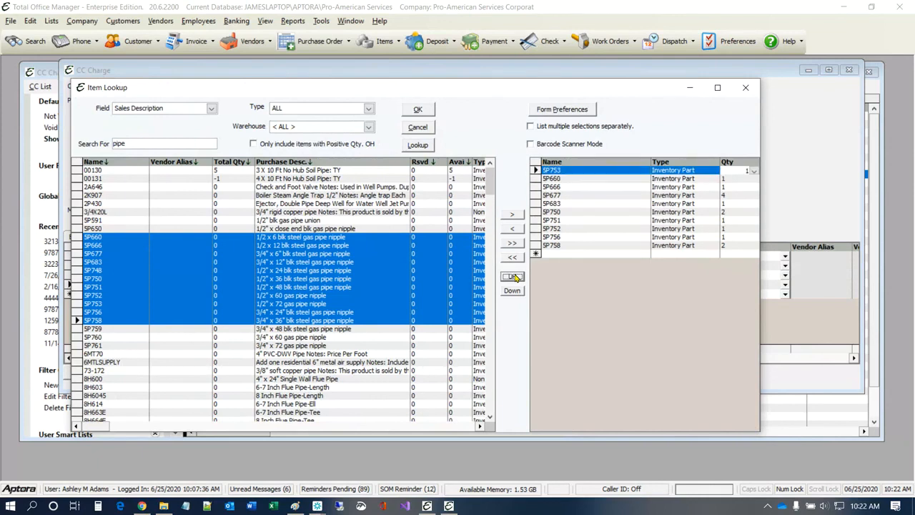
click(537, 204)
click(512, 290)
click(512, 290)
click(512, 290)
click(512, 291)
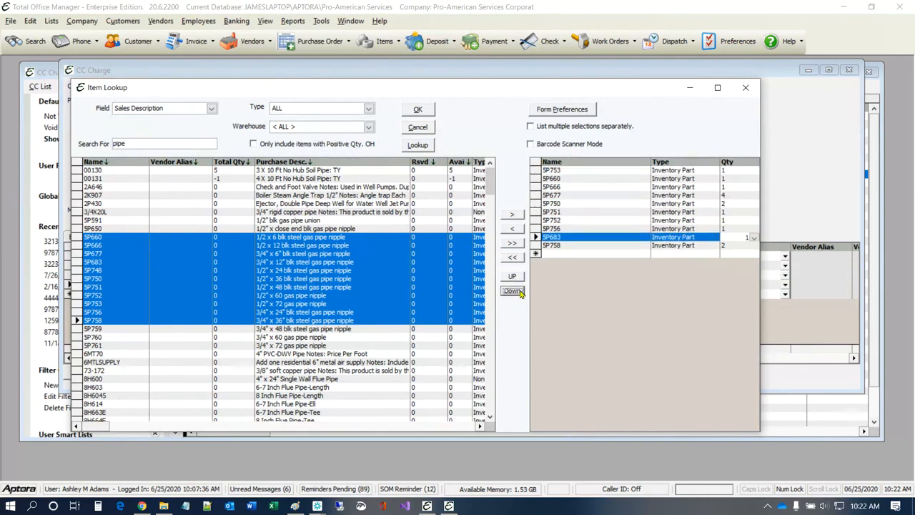
click(512, 290)
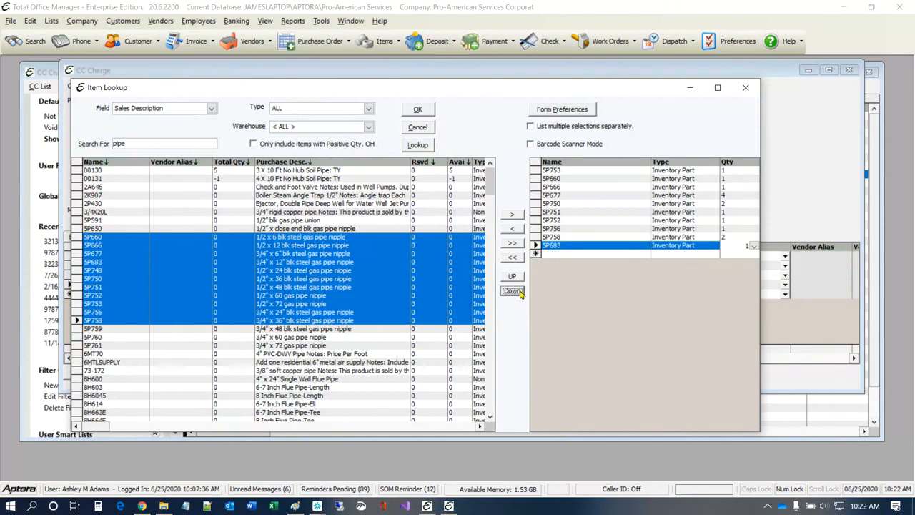
click(429, 110)
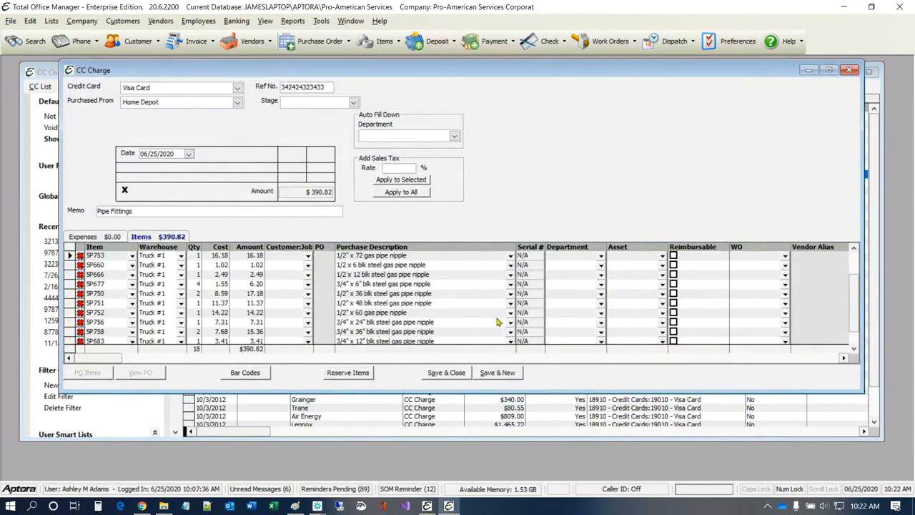
Step: Delete the 77.88 NonStock Pipe Fittings line and enlarge the charge window to show every line
scroll(498, 307, up, 1)
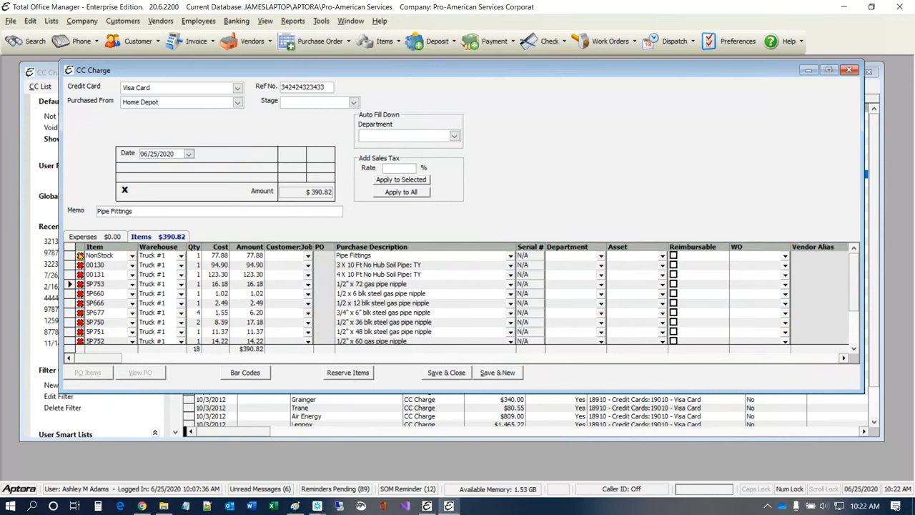
click(80, 255)
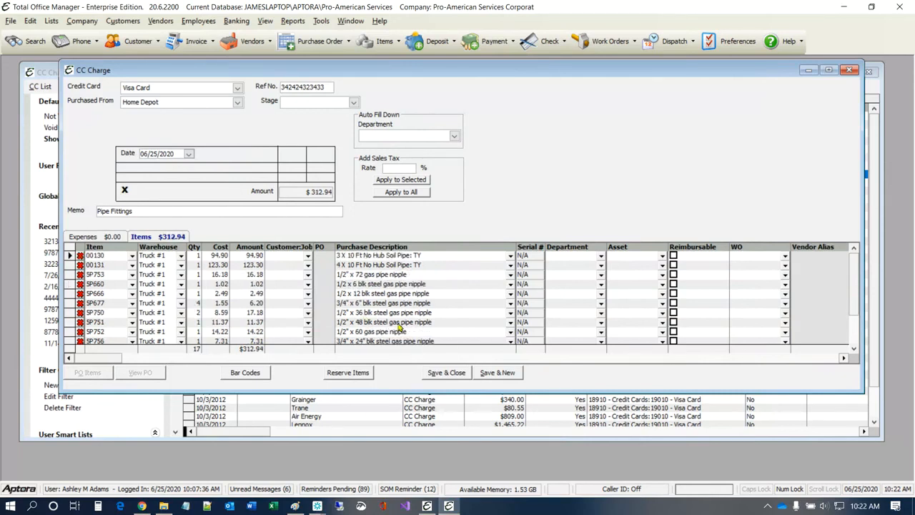
drag(512, 391, 516, 458)
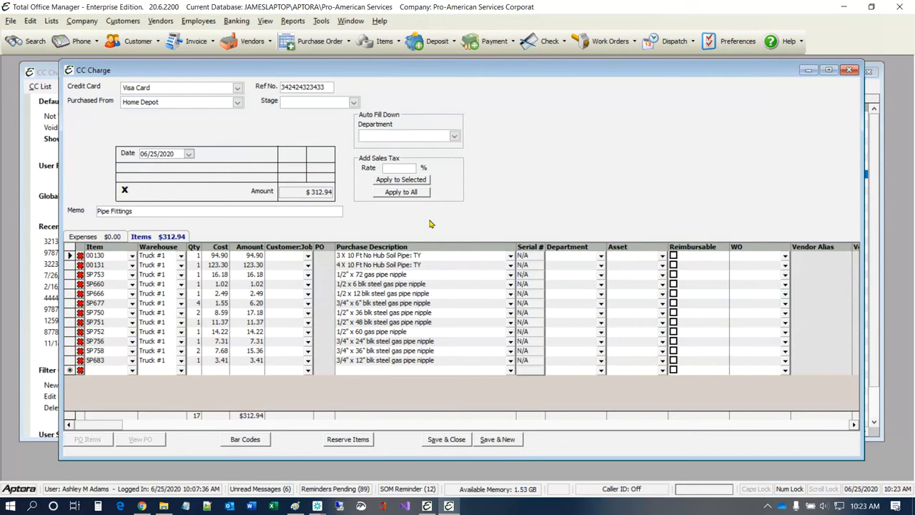
Step: Set the charge date to June 11, 2020 and save and close the charge
click(188, 155)
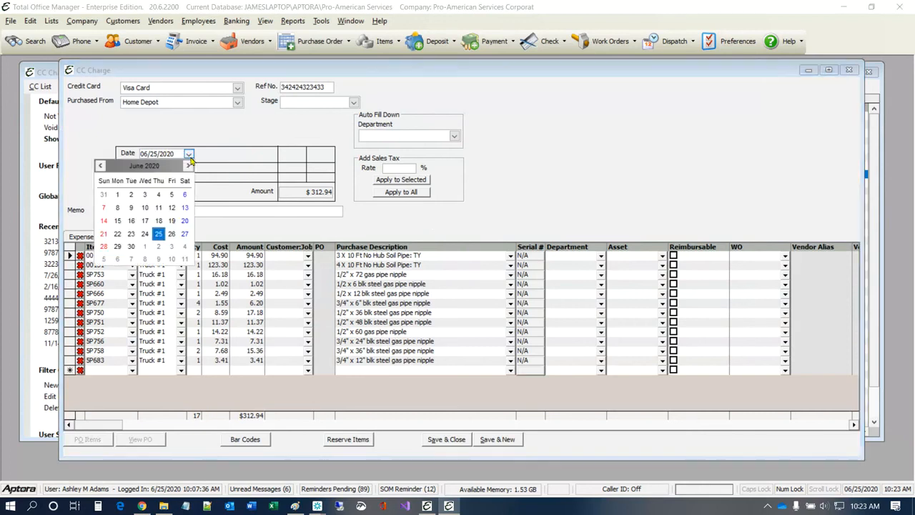
click(160, 208)
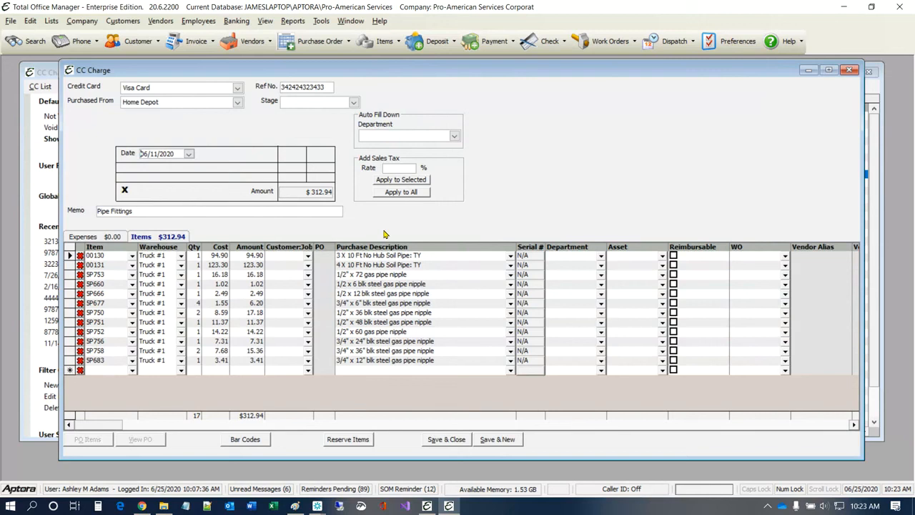
click(160, 20)
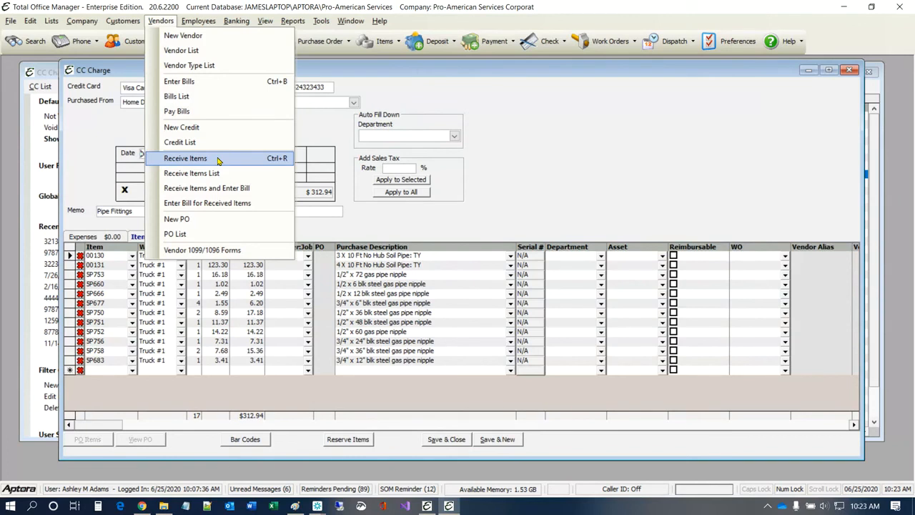
click(538, 222)
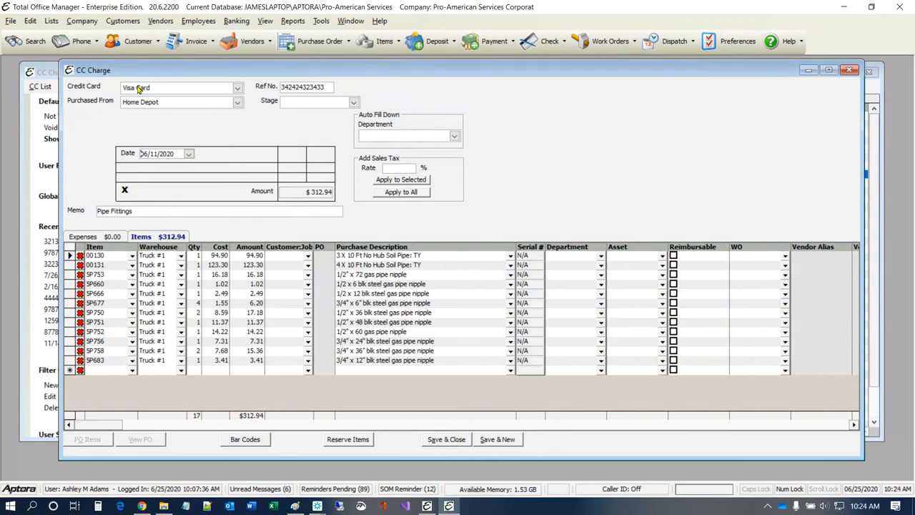
click(449, 439)
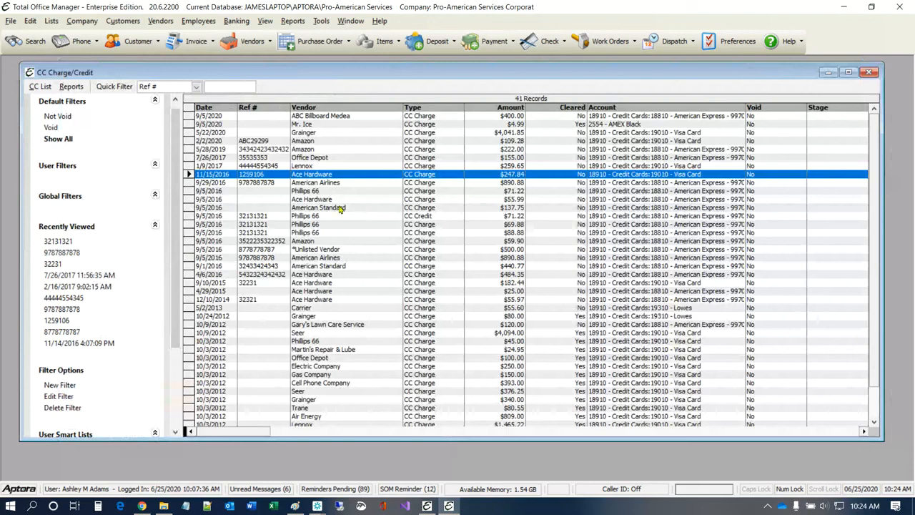
Step: Open the Chart of Accounts list from the Banking menu
click(235, 26)
click(265, 68)
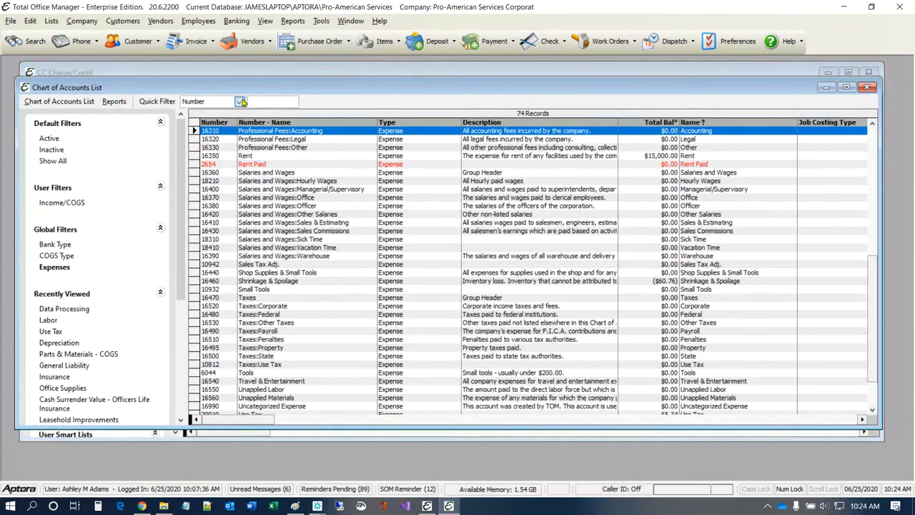
Step: Filter accounts by name for 'visa', show only active ones, and open the Visa Card account
click(240, 101)
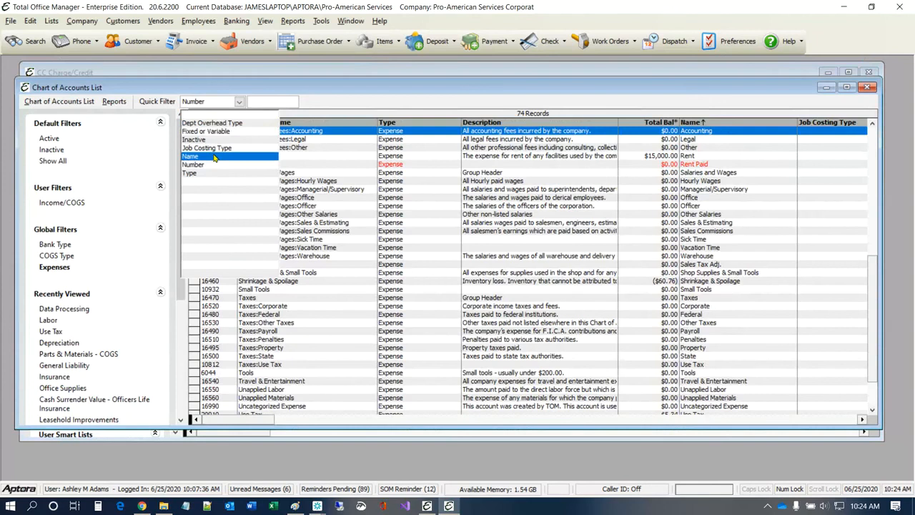
click(214, 156)
click(239, 103)
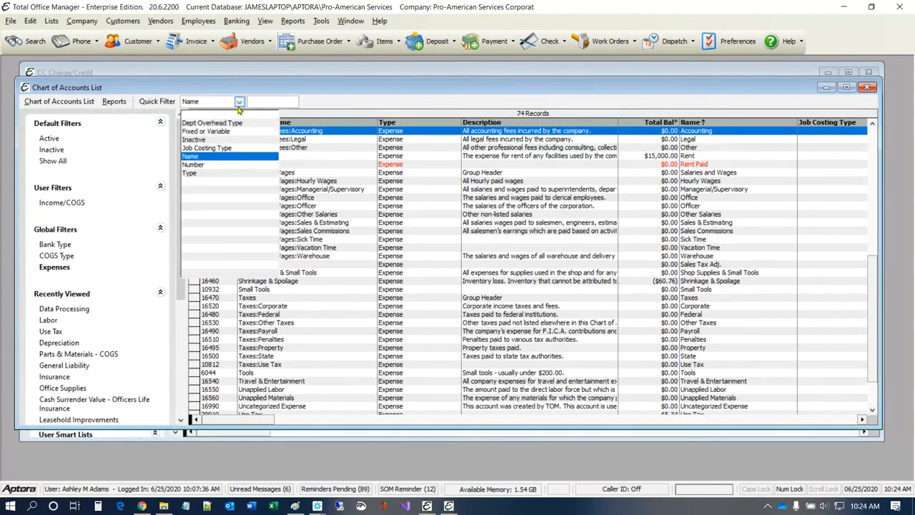
click(260, 105)
text(visa)
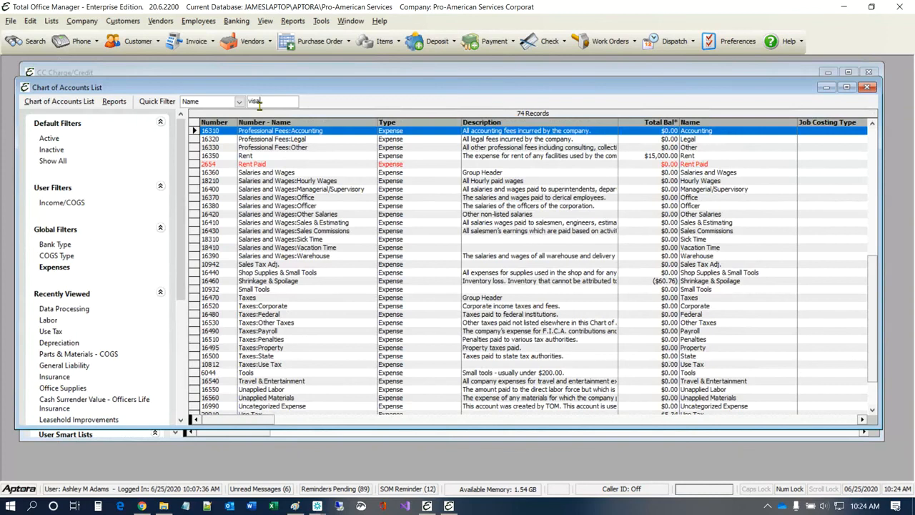
key(Return)
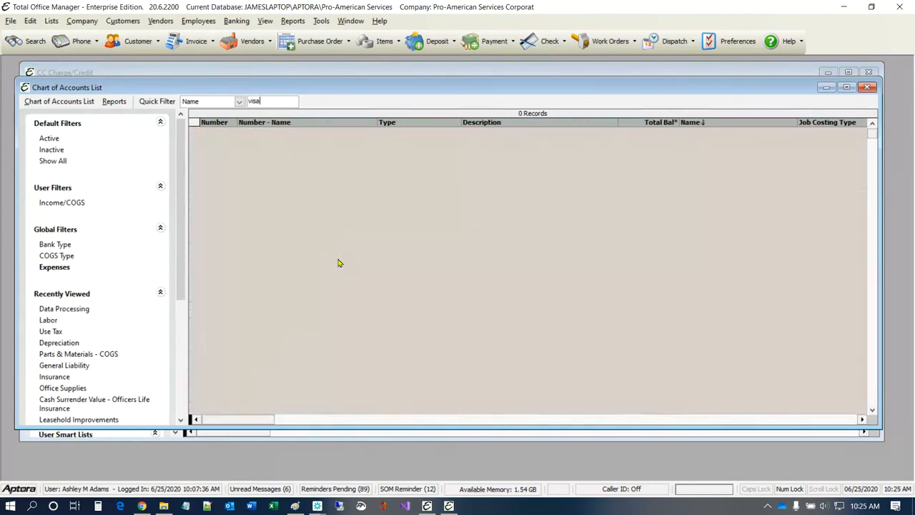
click(42, 140)
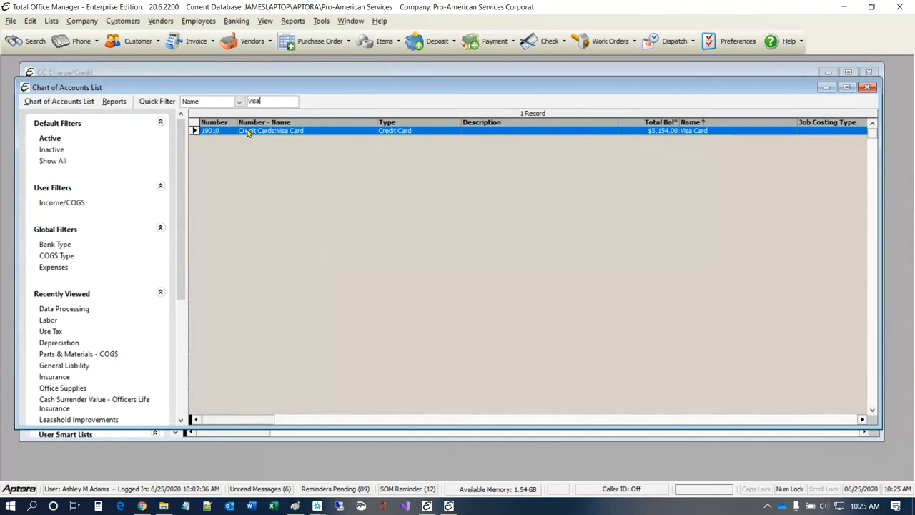
double_click(248, 130)
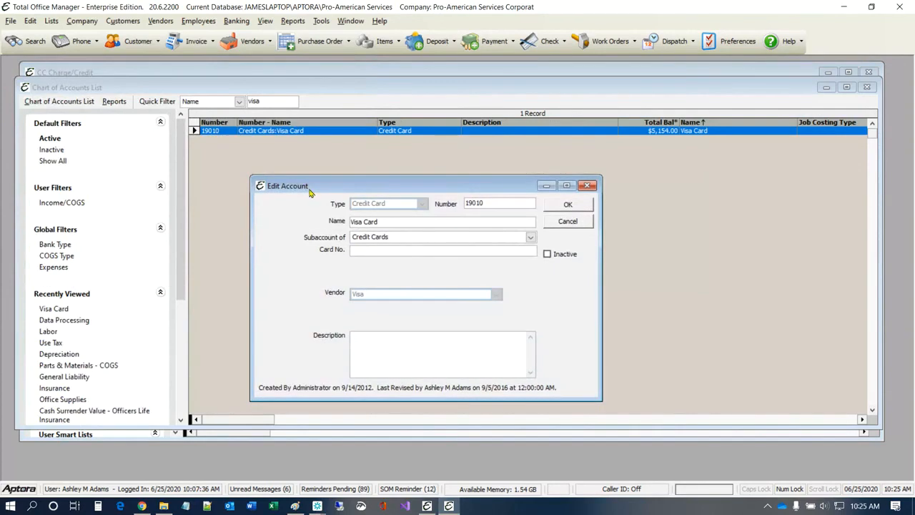
Step: Fill in the card number, rename the account to 'Visa Card 5411', and save it
click(392, 223)
click(395, 222)
click(374, 253)
text(5411)
click(403, 221)
double_click(402, 221)
click(402, 221)
text(5411)
click(567, 206)
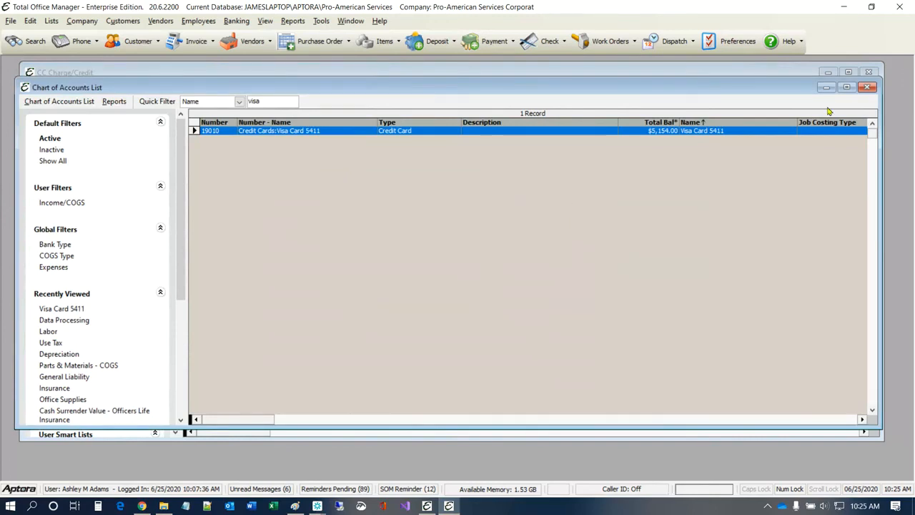
Step: Close the Chart of Accounts list and start a new credit via Banking > Manage Credit Cards
click(657, 134)
click(866, 88)
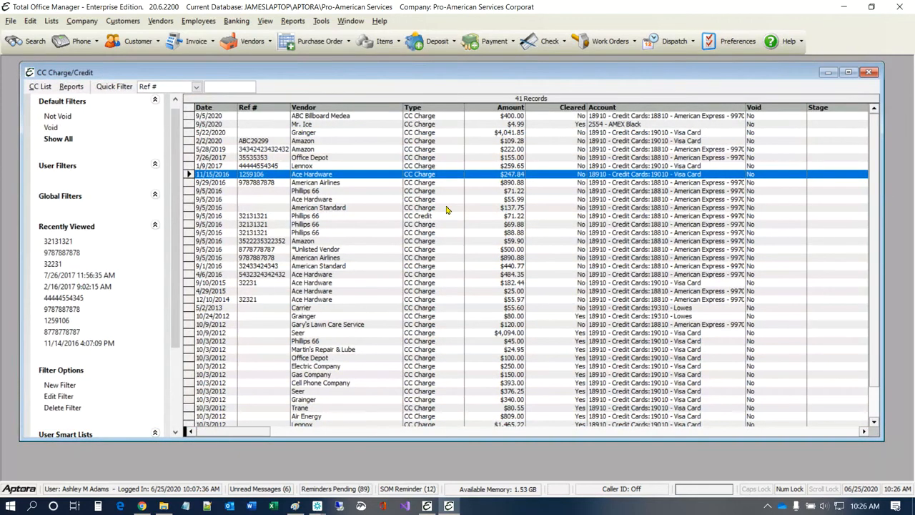
click(238, 22)
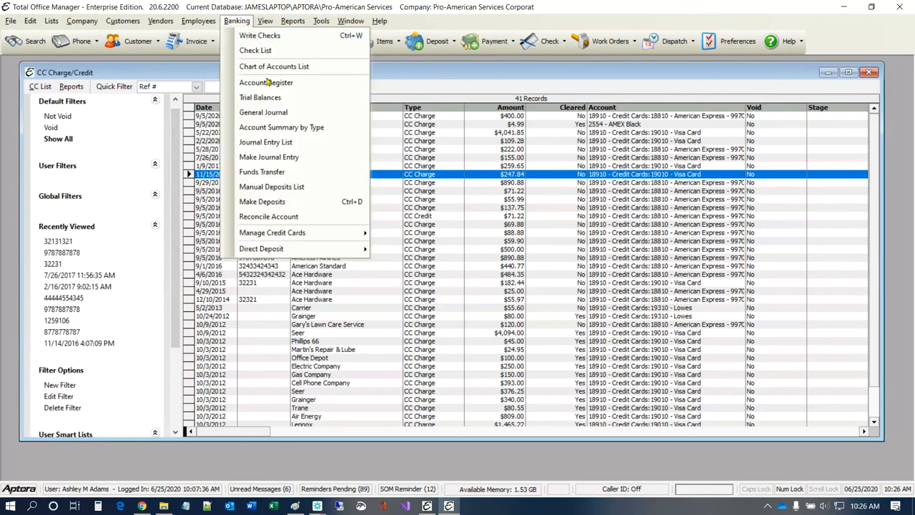
mouse_move(319, 235)
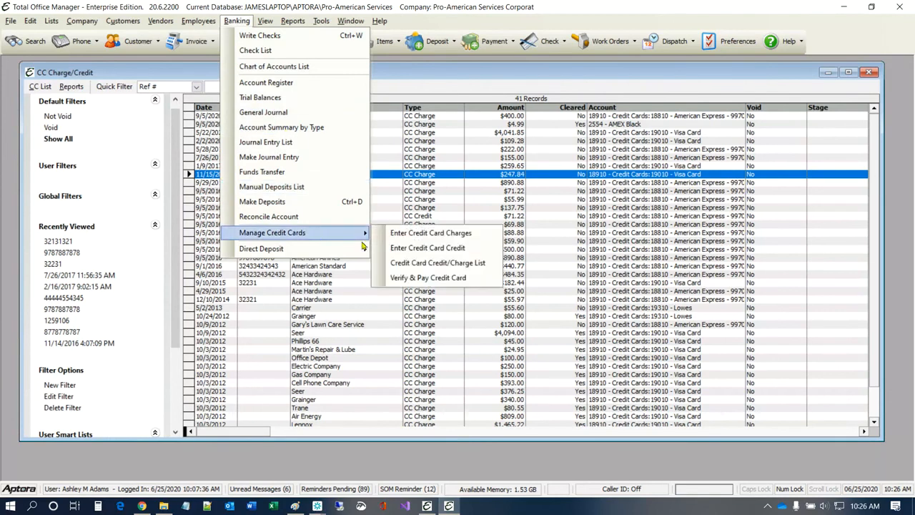
click(449, 248)
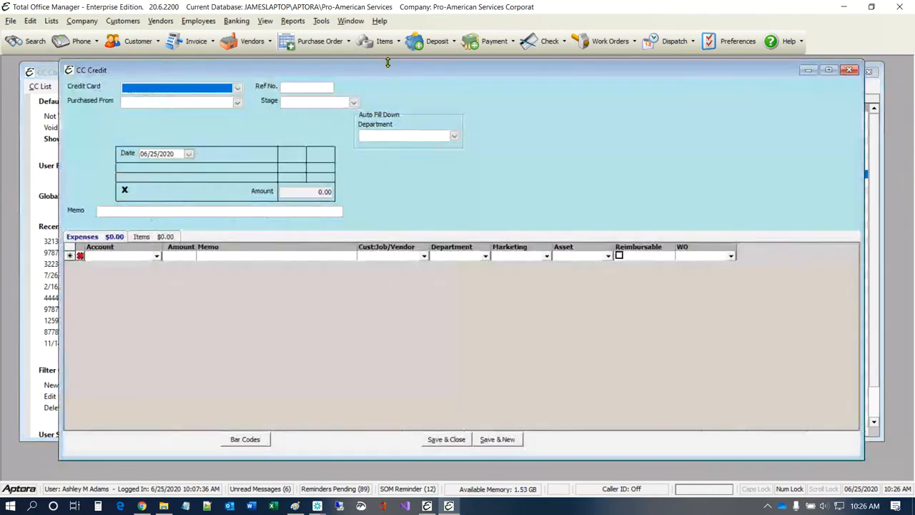
Step: Choose Visa Card 5411 and vendor Home Depot, recall the last transaction, and show its item lines
click(238, 132)
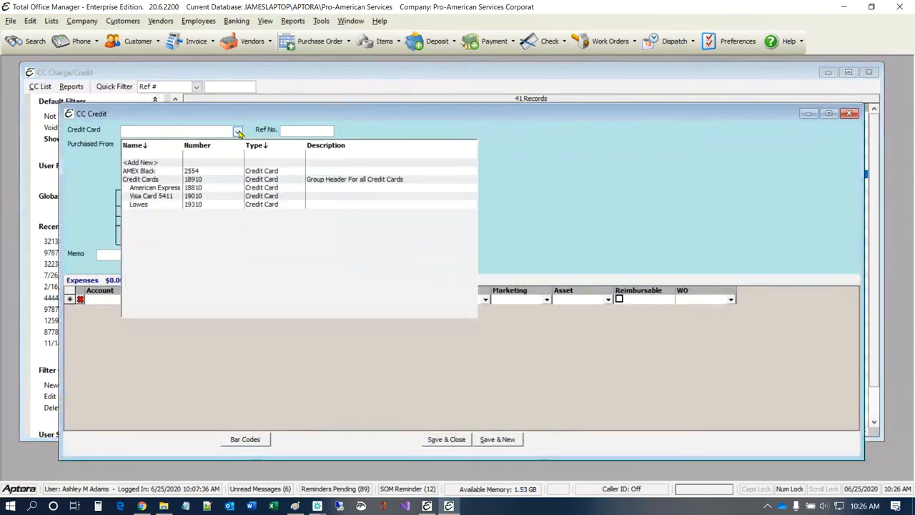
click(160, 199)
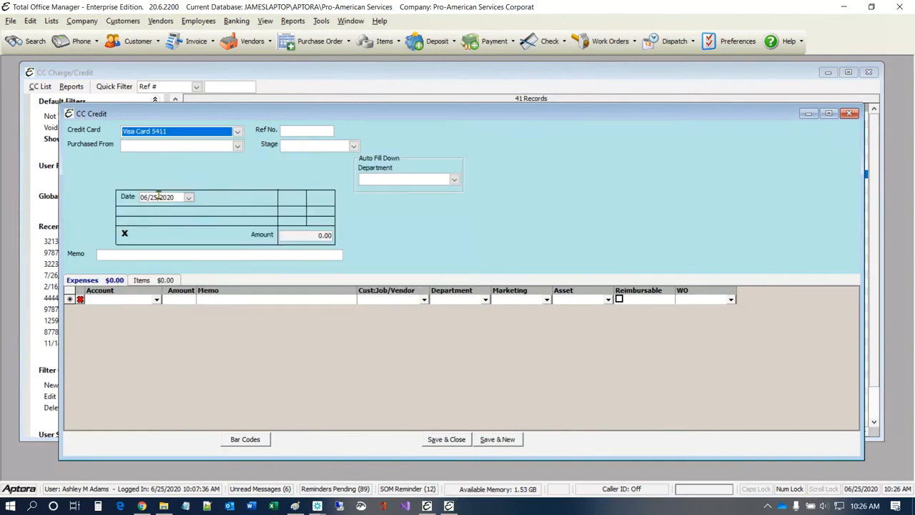
click(238, 147)
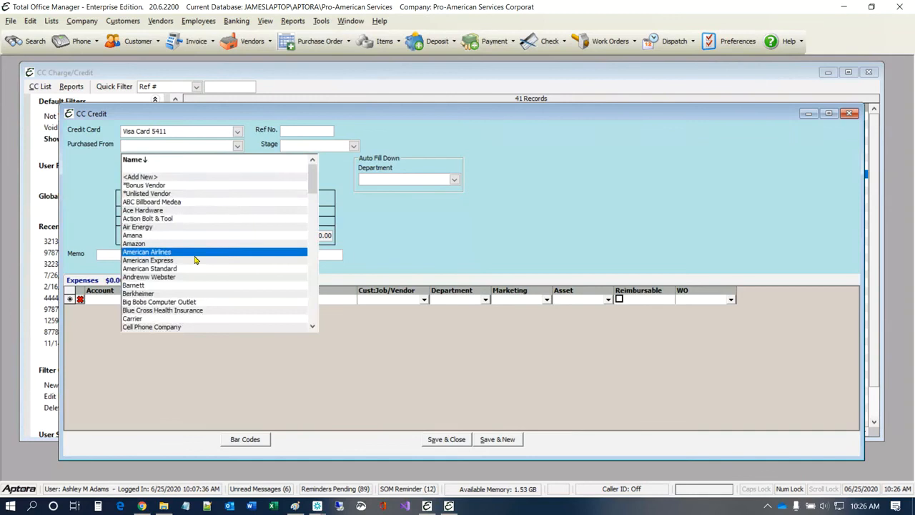
scroll(196, 261, down, 2)
scroll(197, 261, down, 12)
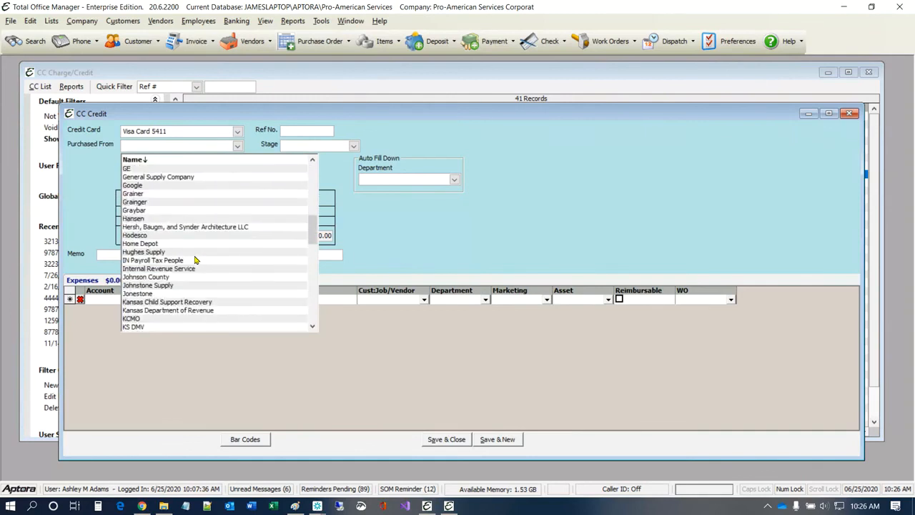
click(179, 245)
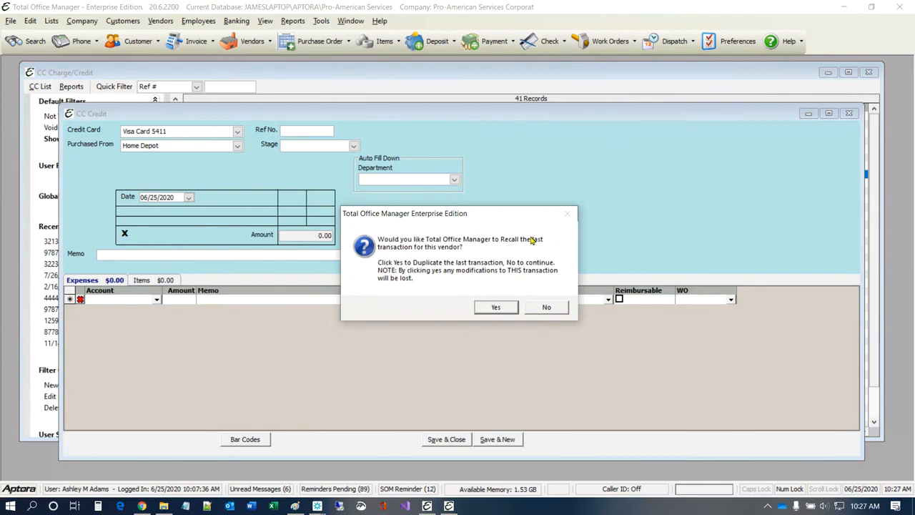
click(495, 307)
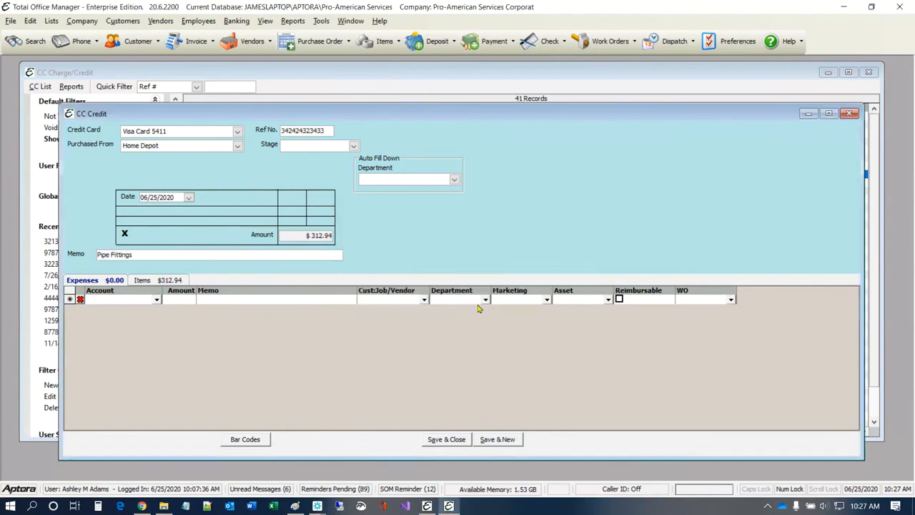
click(170, 281)
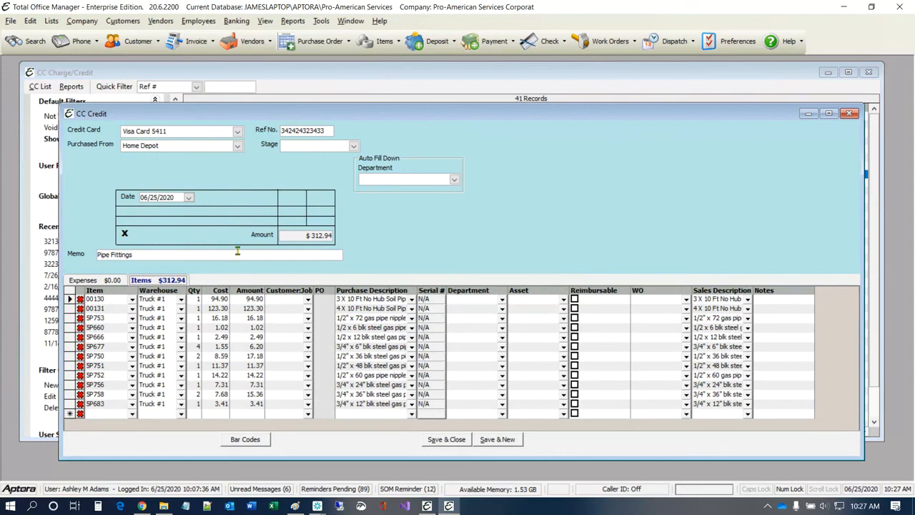
Step: Date the credit 06/15/2020 and delete ten item lines, leaving only 00131 and 5P756
click(190, 198)
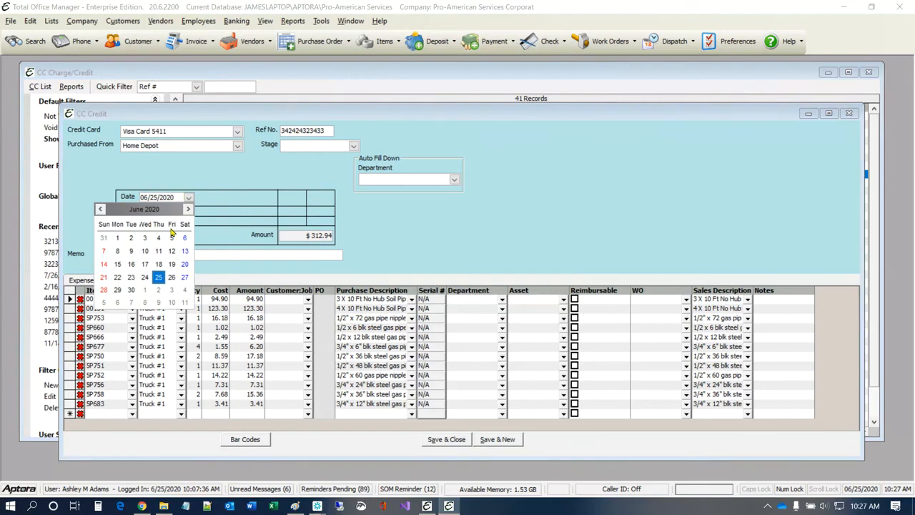
click(118, 264)
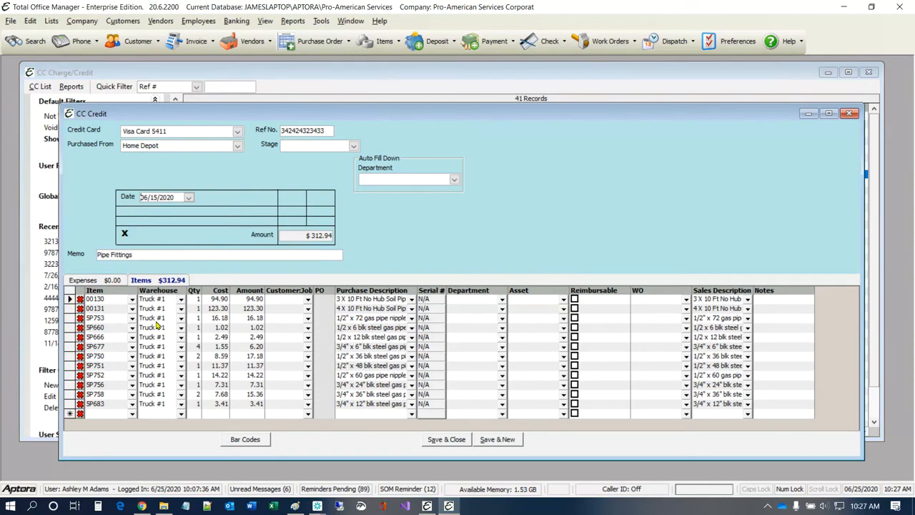
click(80, 328)
click(80, 328)
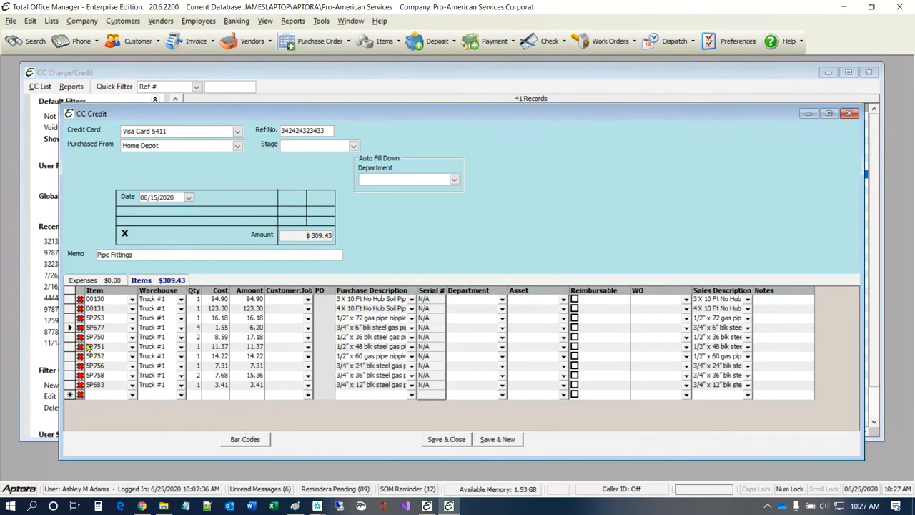
click(80, 328)
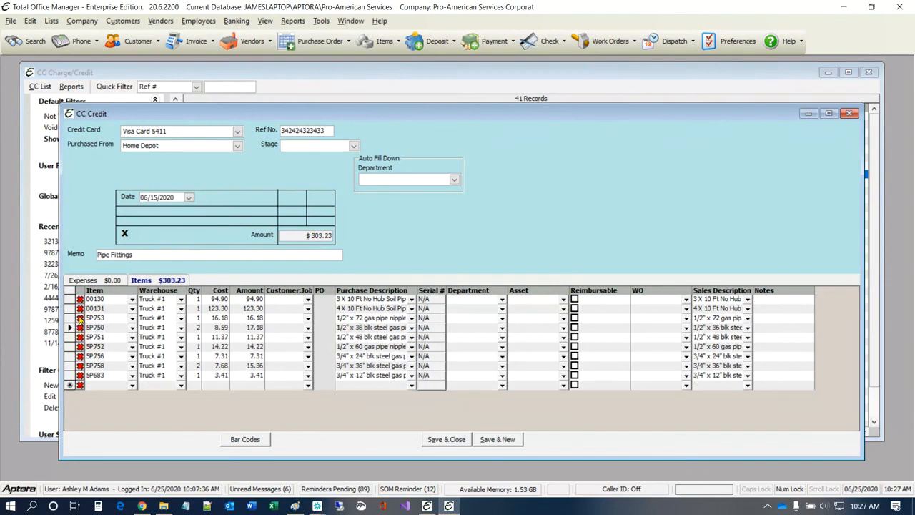
click(80, 318)
click(80, 356)
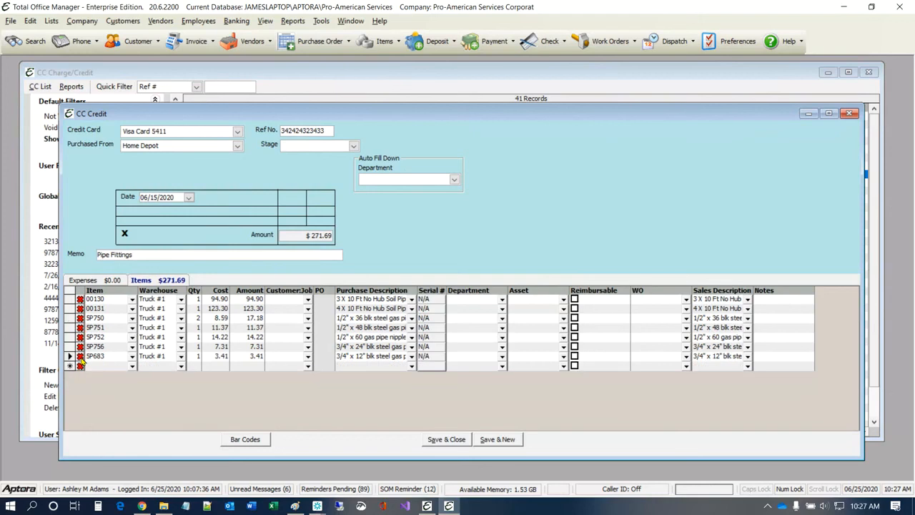
click(80, 299)
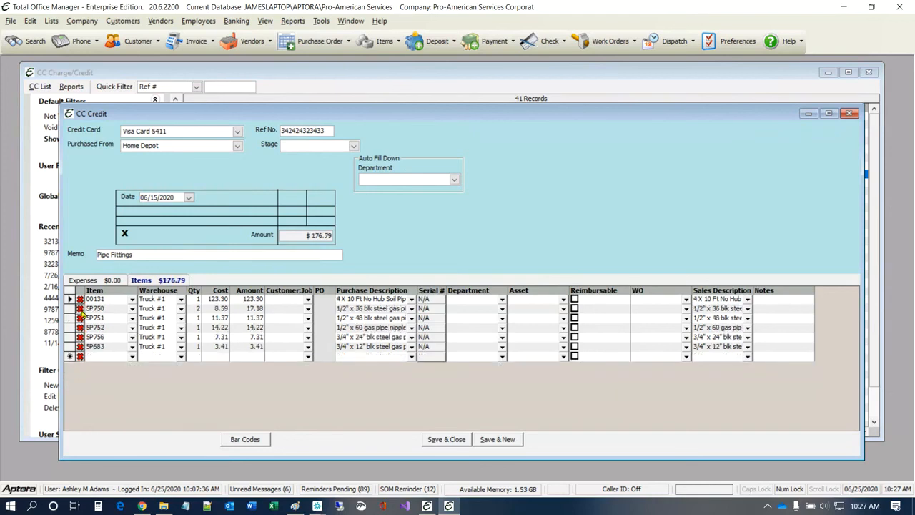
click(80, 308)
click(80, 317)
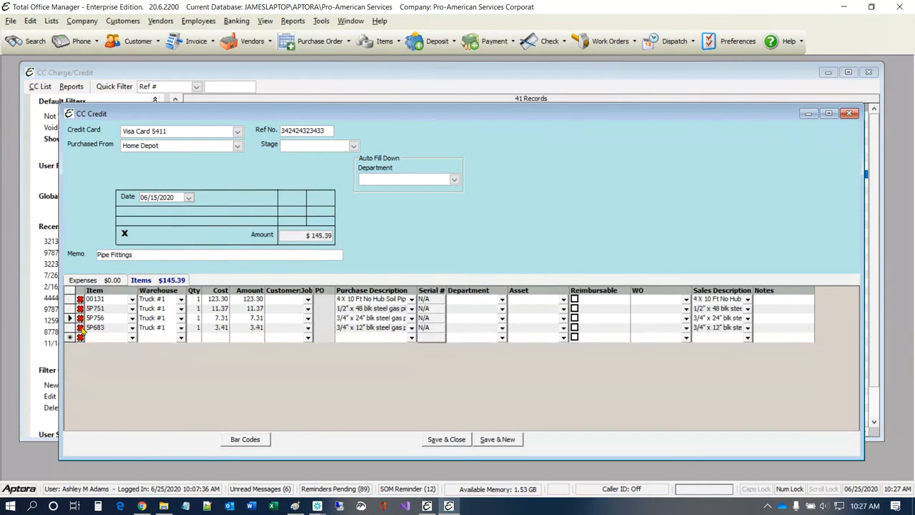
click(80, 327)
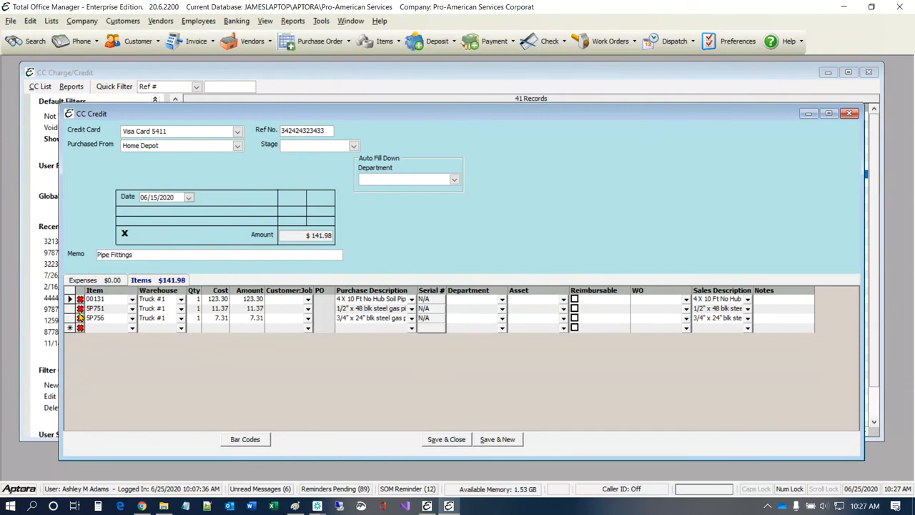
click(80, 308)
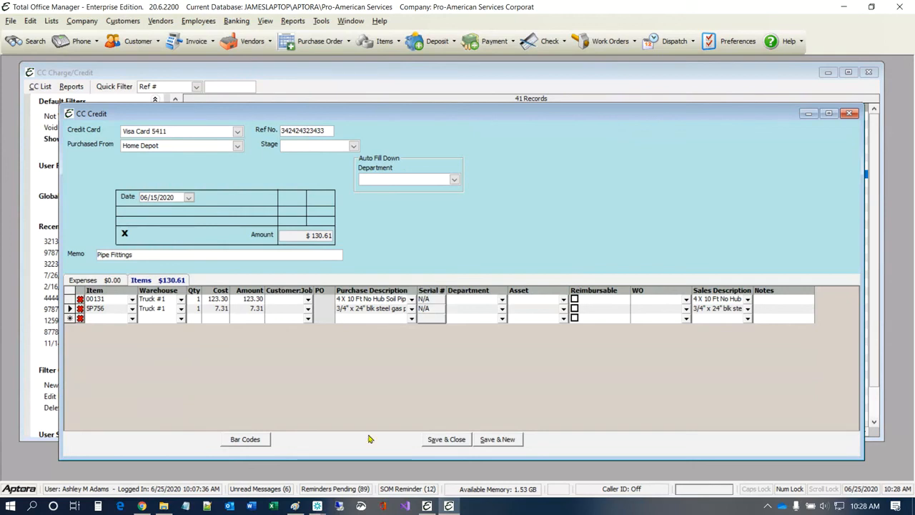
Step: Edit the memo to 'Returned Pipe Fittings that were not needed' and widen the Notes column
click(168, 255)
click(175, 255)
text(Returned)
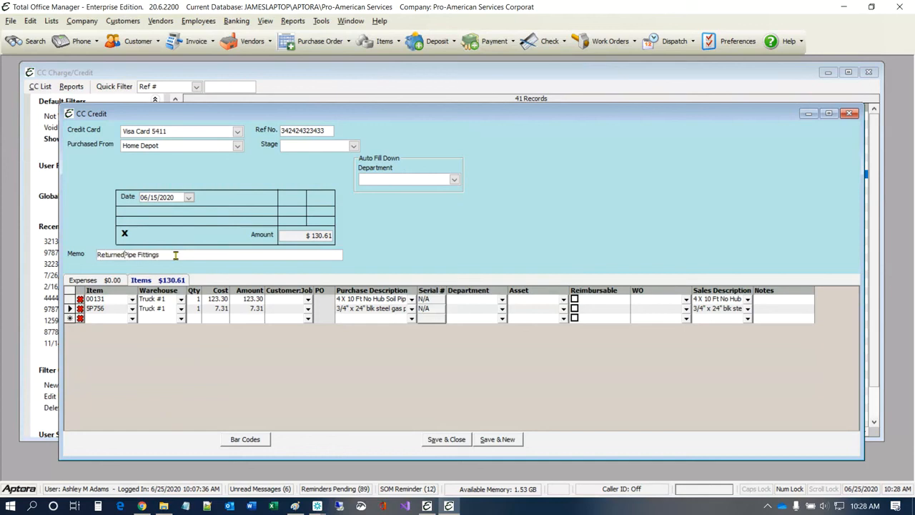
key(Right)
key(Right)
key(Right)
key(Right)
text(hthat were not needed)
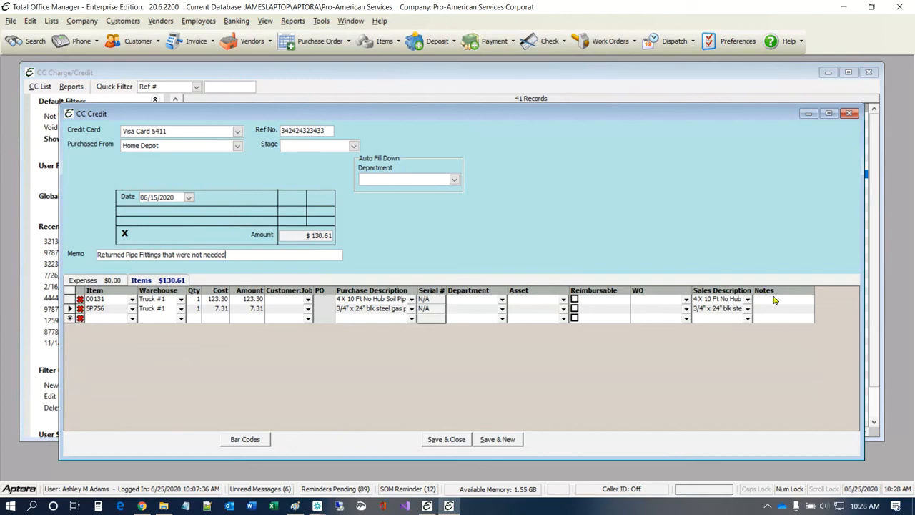
drag(815, 289, 845, 293)
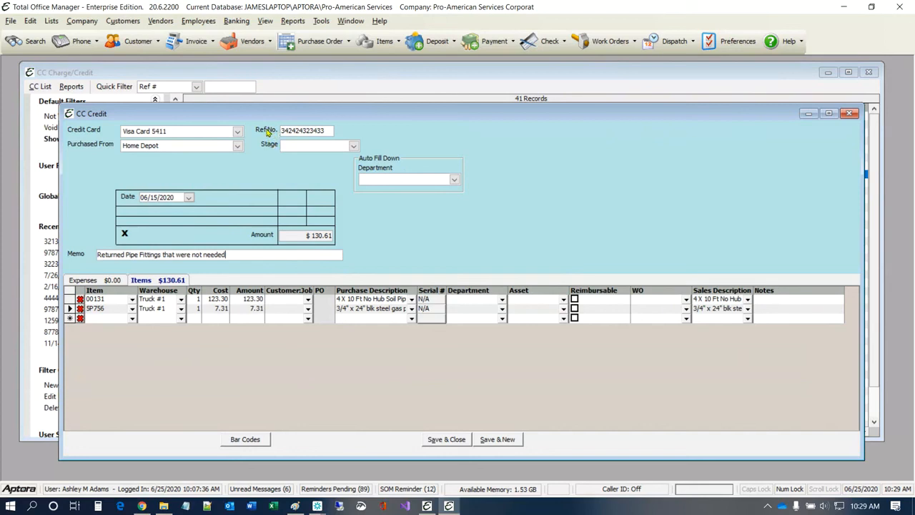
double_click(331, 130)
key(ctrl+c)
double_click(294, 254)
click(292, 255)
text(for)
key(ctrl+v)
Step: Change the Ref No. to 453535435 and save the Home Depot credit
click(321, 131)
text(4)
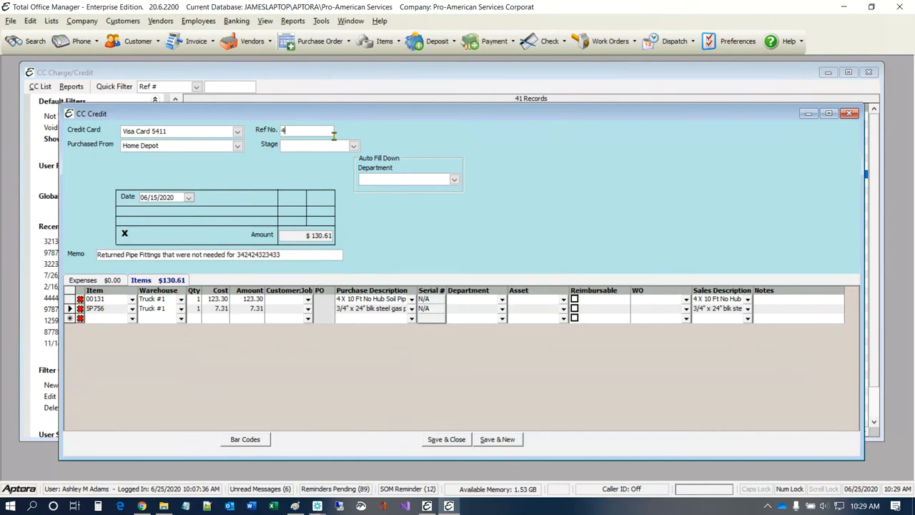
text(53535435)
click(450, 440)
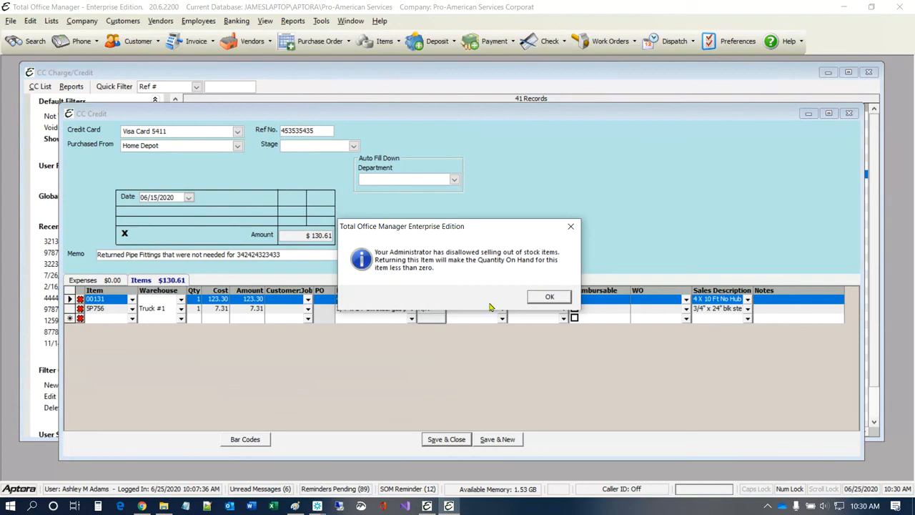
Step: Dismiss the stock warning, delete the 00131 soil pipe line, and save the $7.31 credit
click(544, 299)
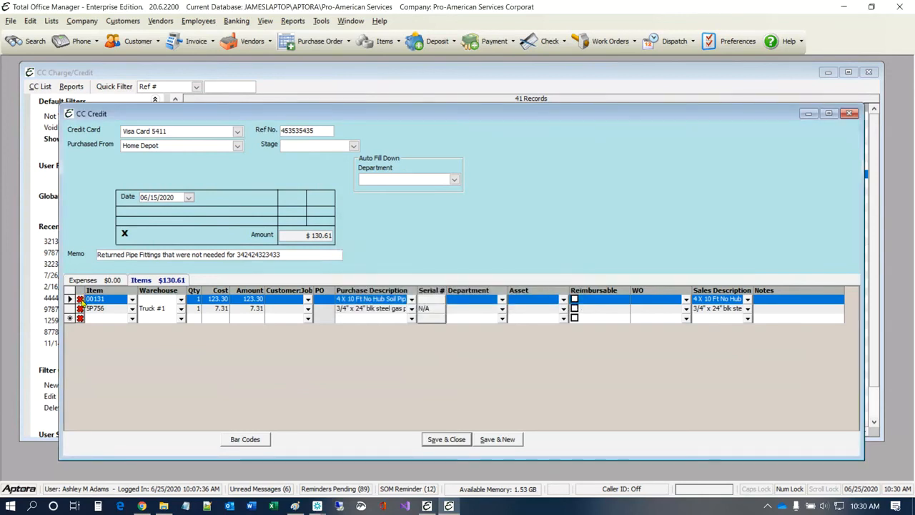
click(80, 299)
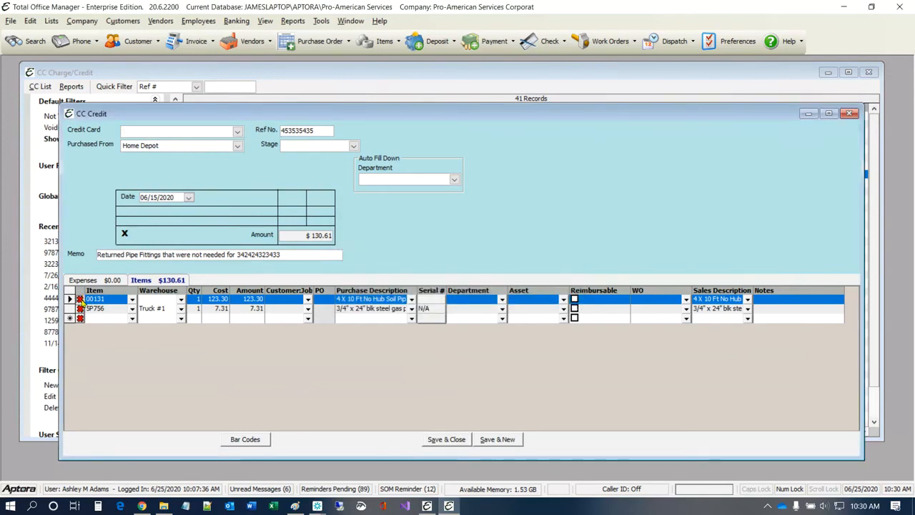
click(445, 440)
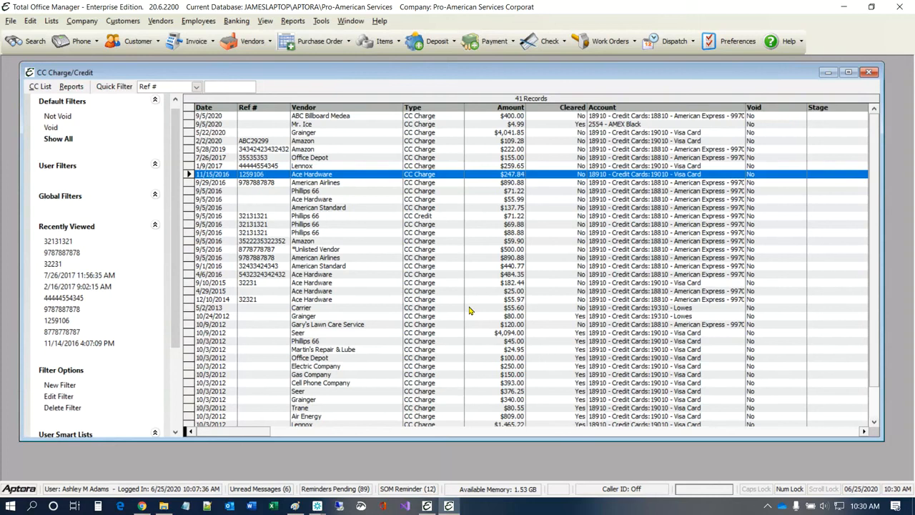
click(731, 43)
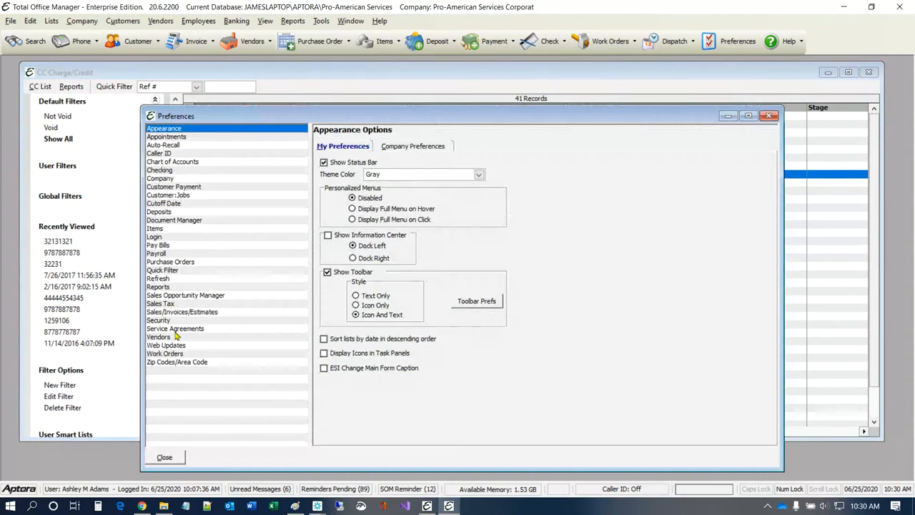
click(194, 313)
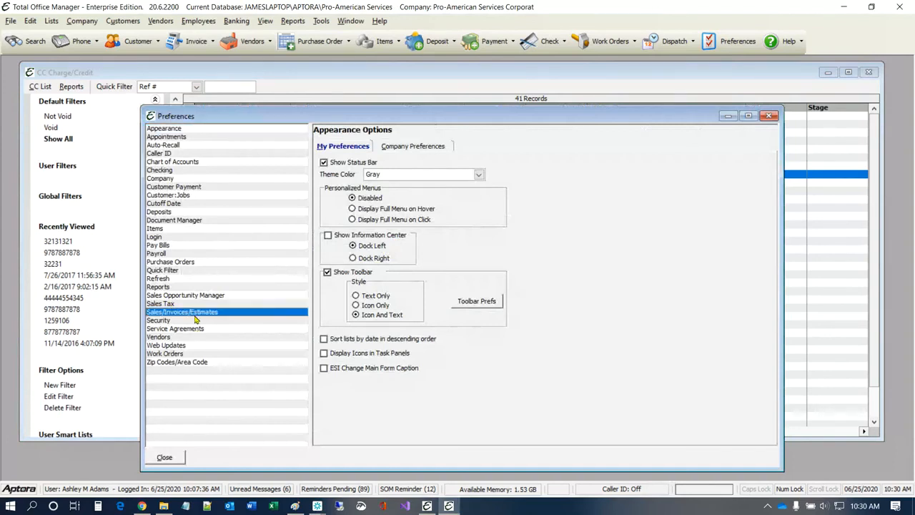
click(399, 148)
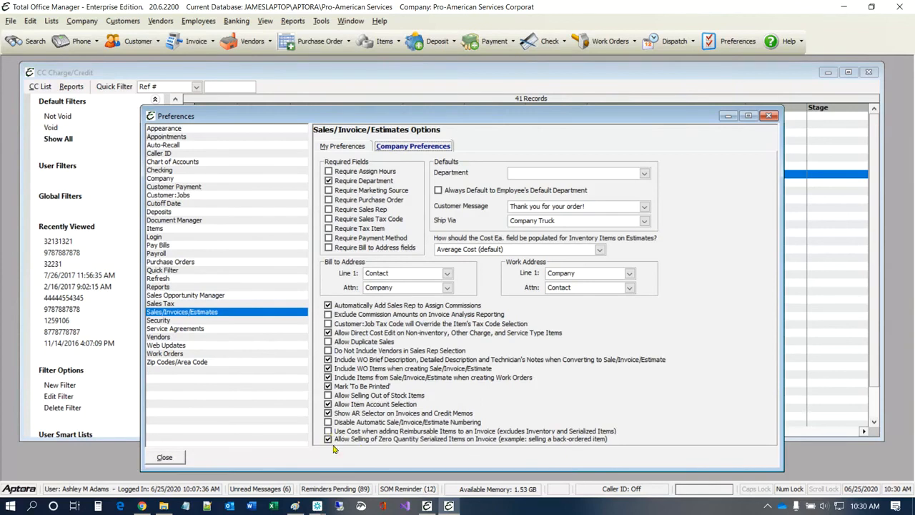
click(328, 396)
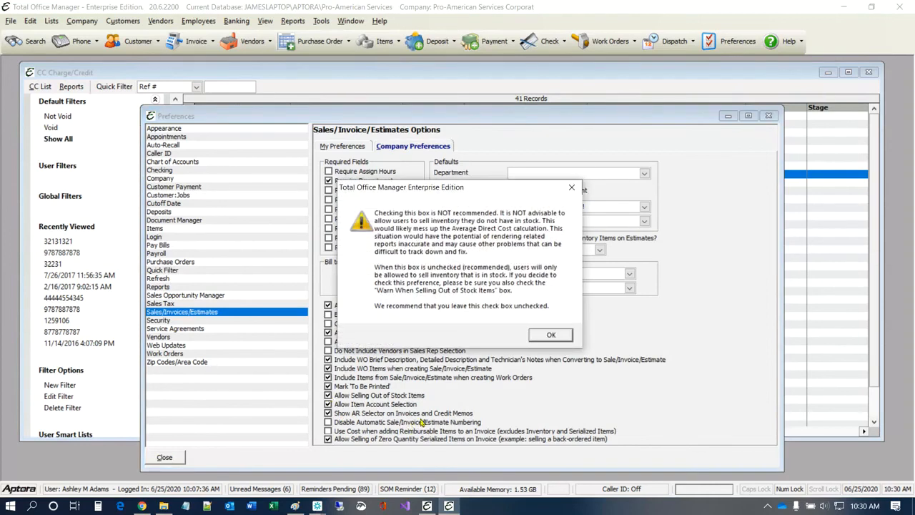
click(555, 334)
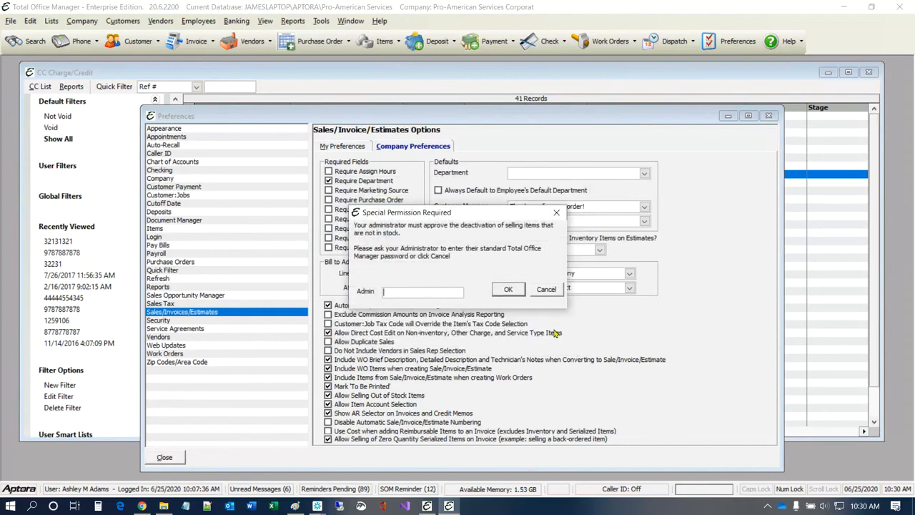
text(********)
click(508, 289)
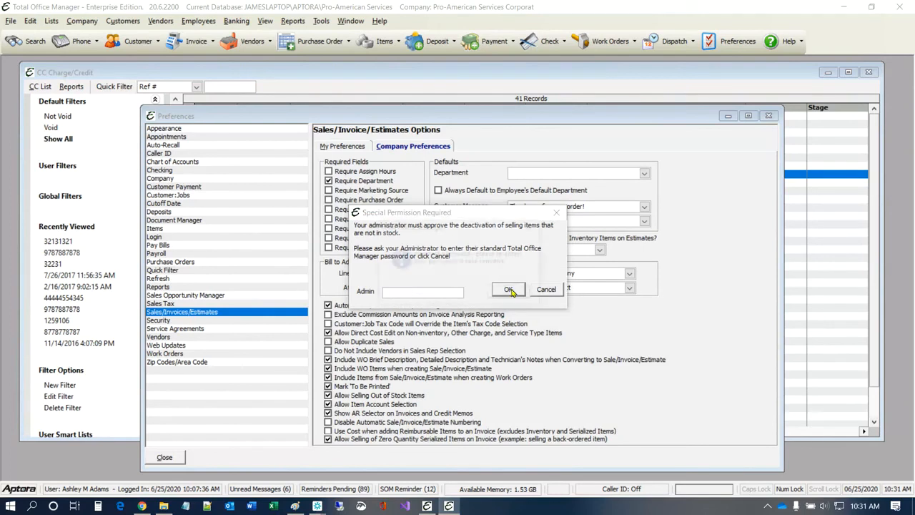
click(512, 292)
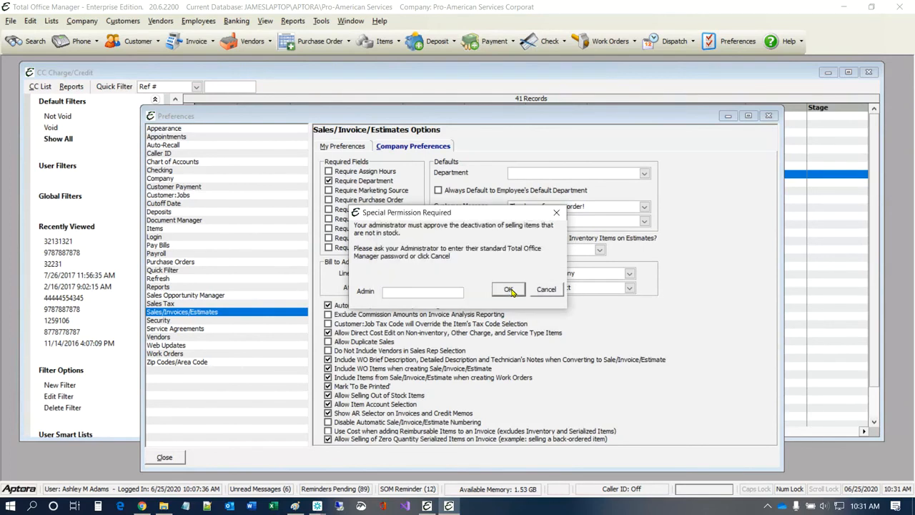
text(******)
click(509, 290)
click(512, 292)
click(512, 292)
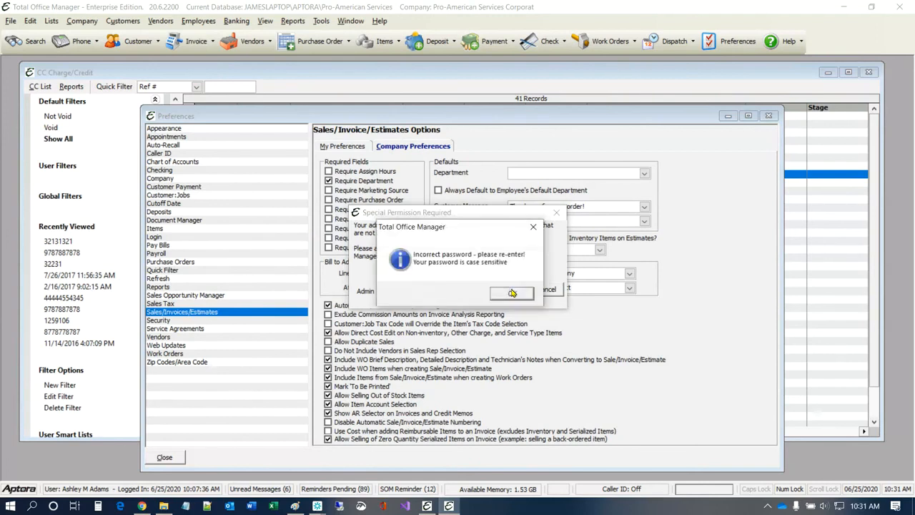
click(514, 293)
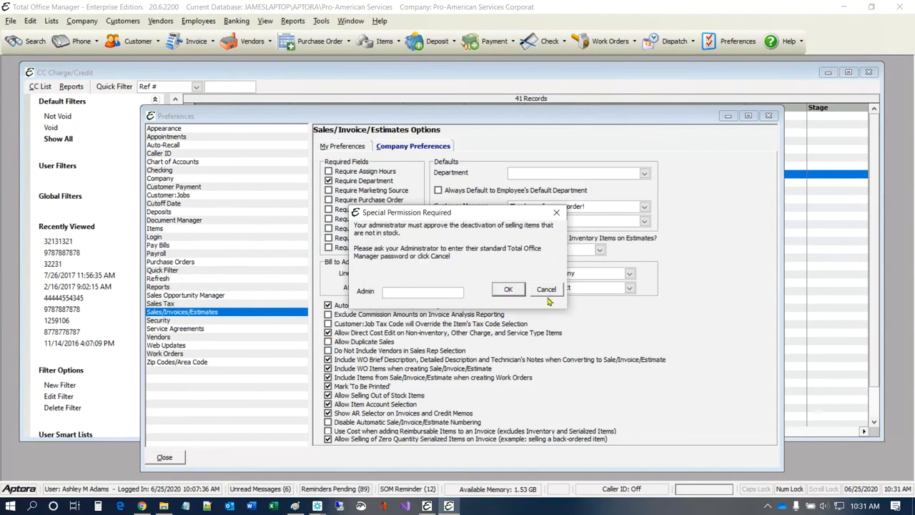
click(546, 290)
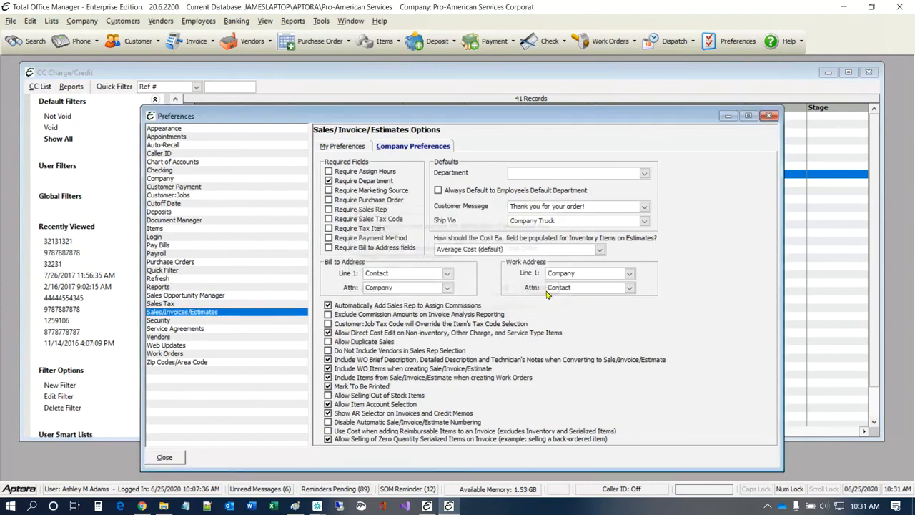
click(768, 116)
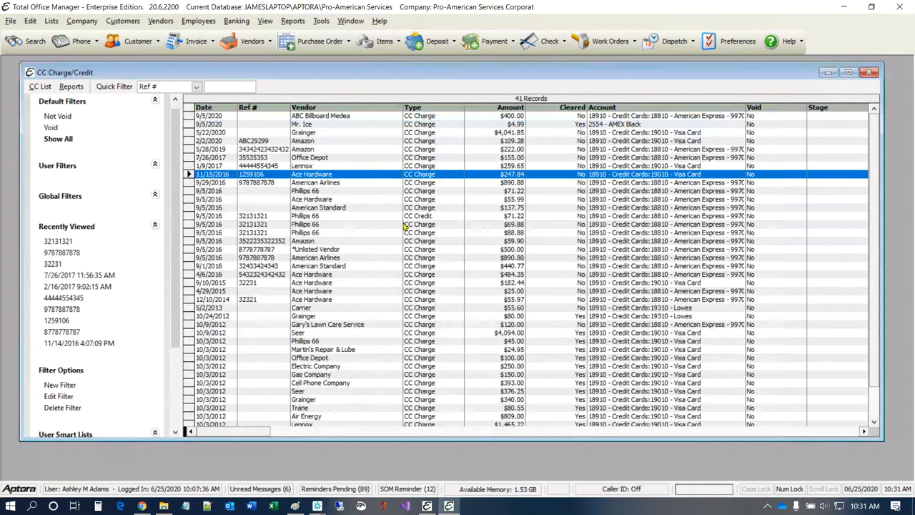
Step: Choose Reconcile Credit Card from Banking's Verify & Pay Credit Card
click(237, 21)
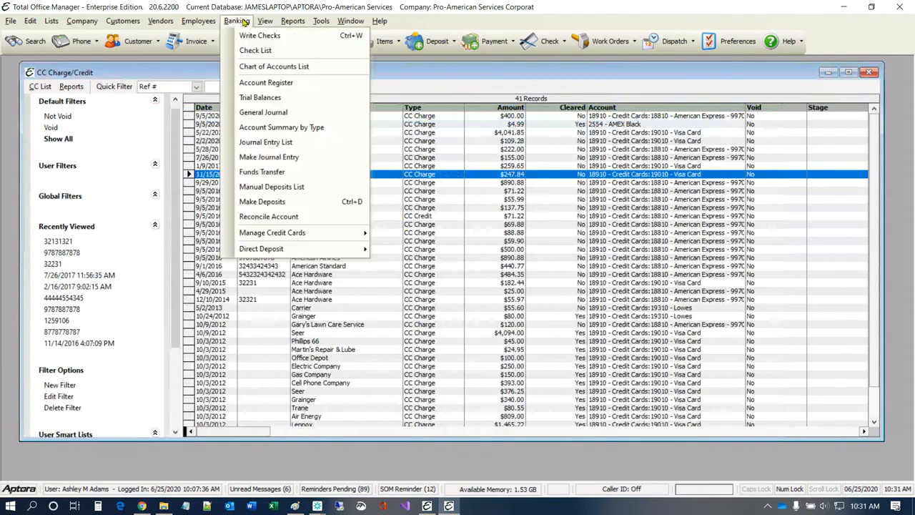
mouse_move(318, 234)
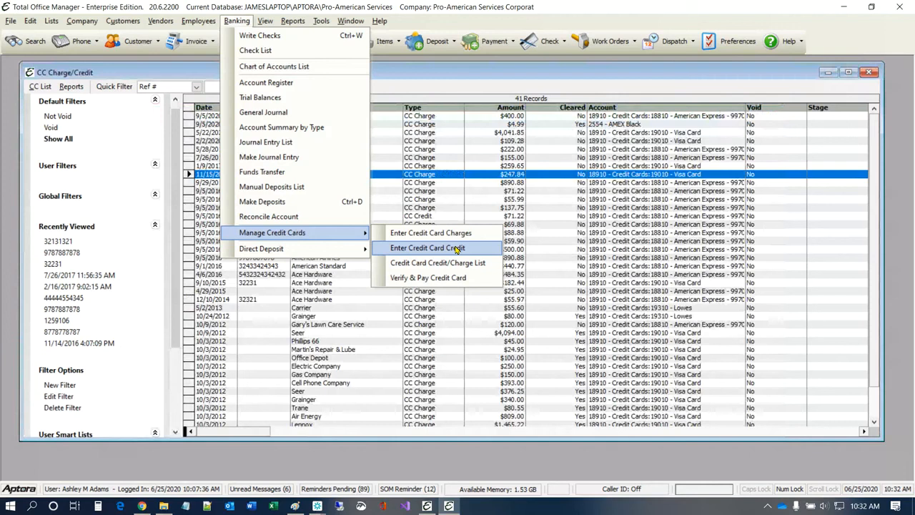
click(420, 279)
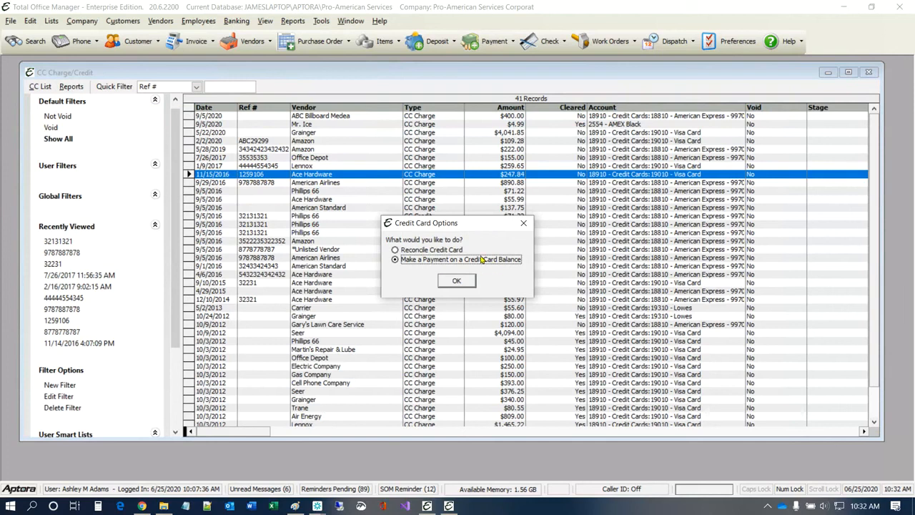
click(397, 250)
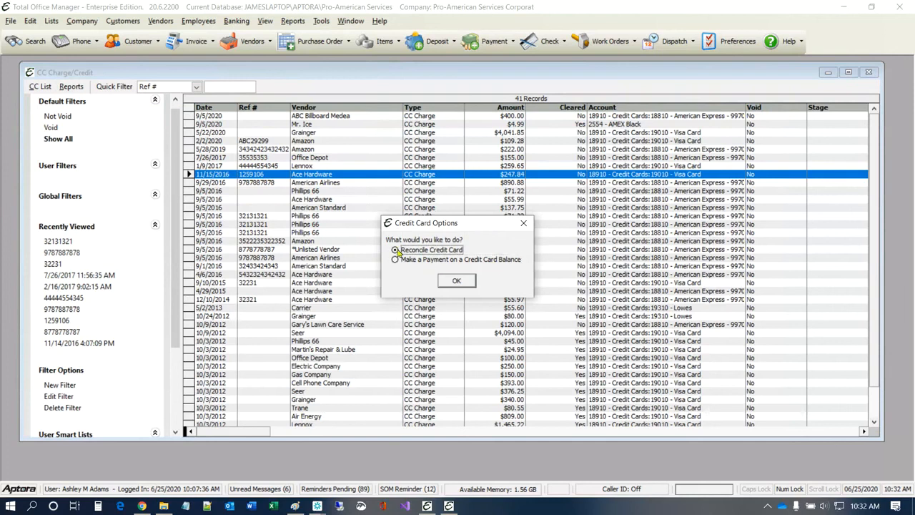
click(454, 281)
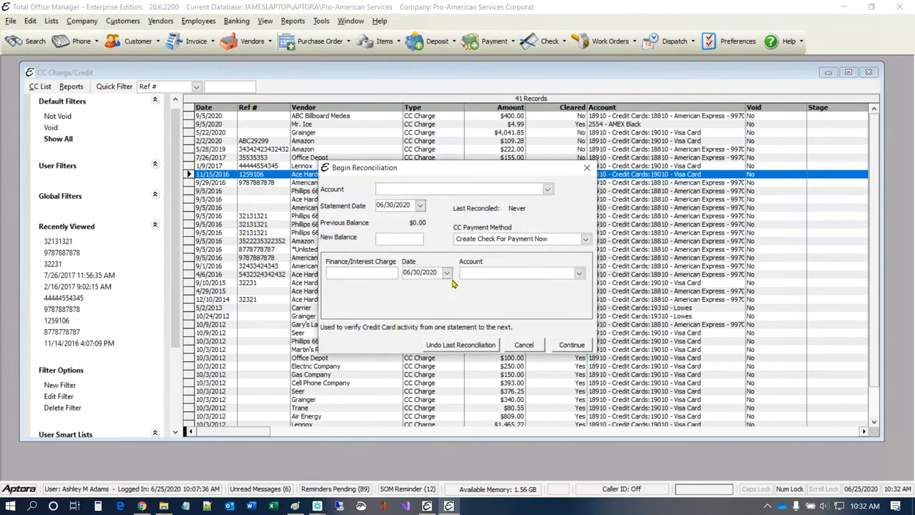
Step: Set the reconciliation to Visa Card 5411, statement date 07/01/2020, new balance 12000
click(548, 189)
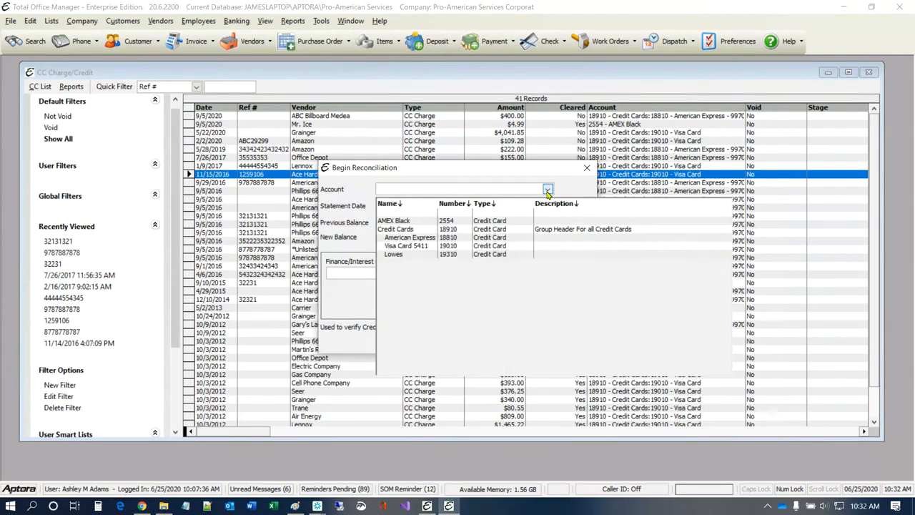
click(406, 246)
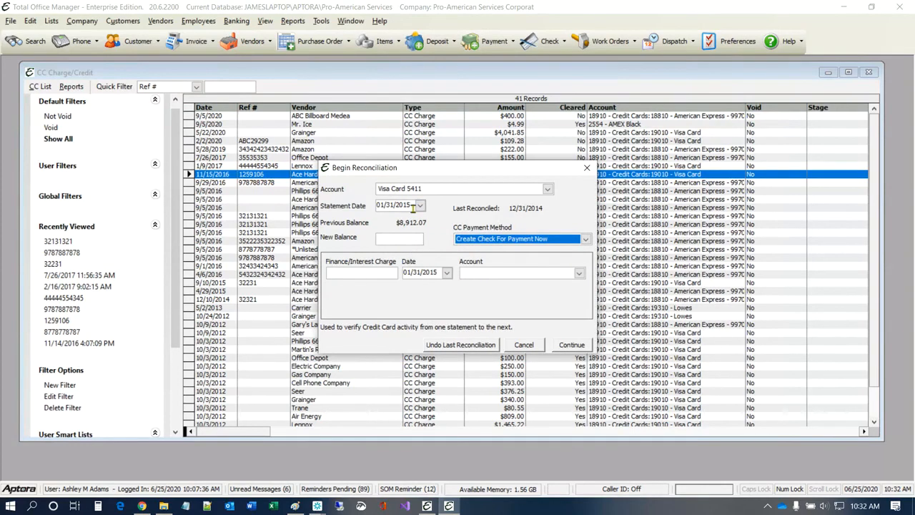
click(393, 204)
double_click(410, 206)
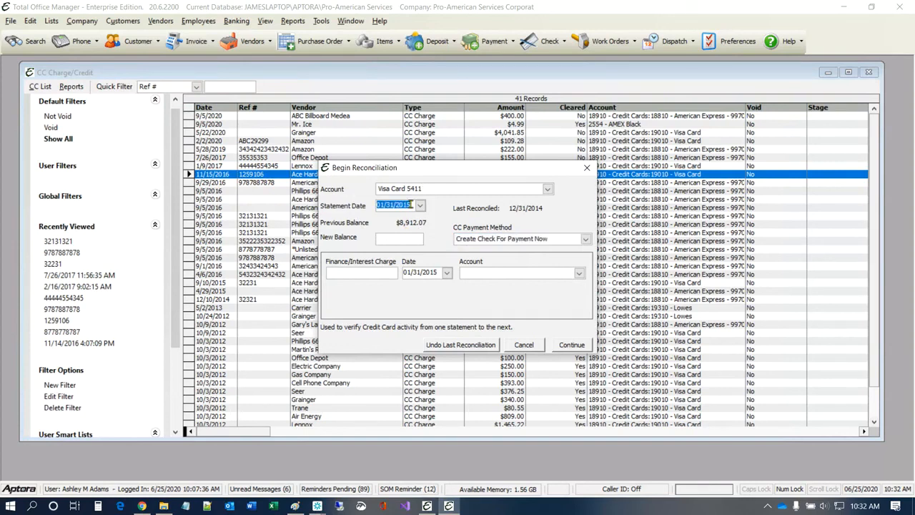
text(06)
key(BackSpace)
text(7/)
text(01/)
text(2020)
text(1200)
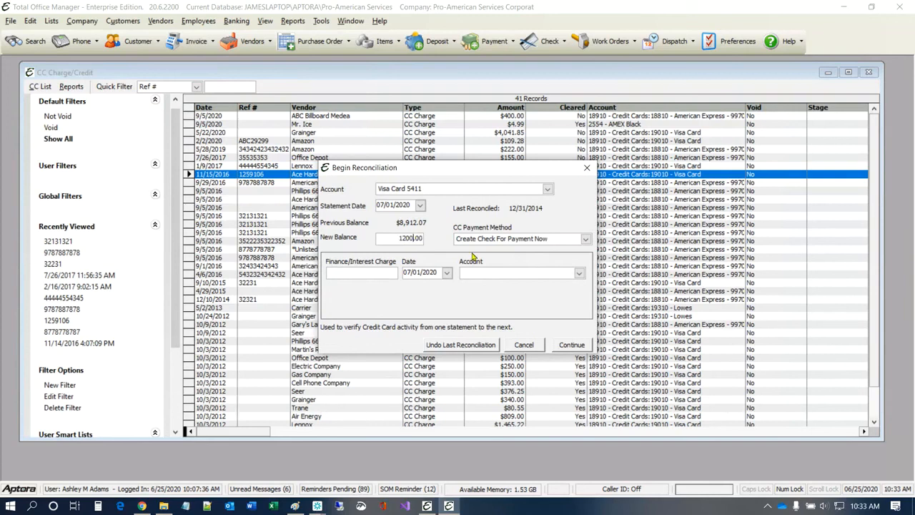
text(0)
key(Tab)
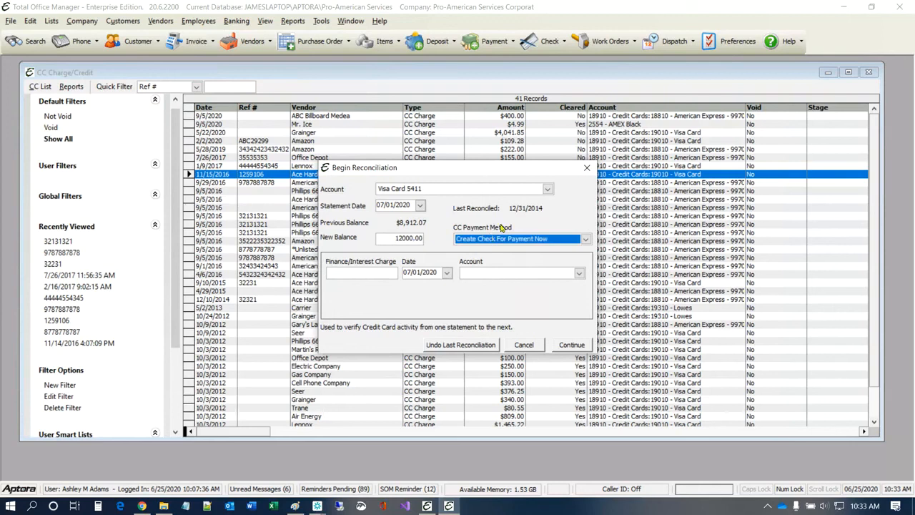
click(584, 239)
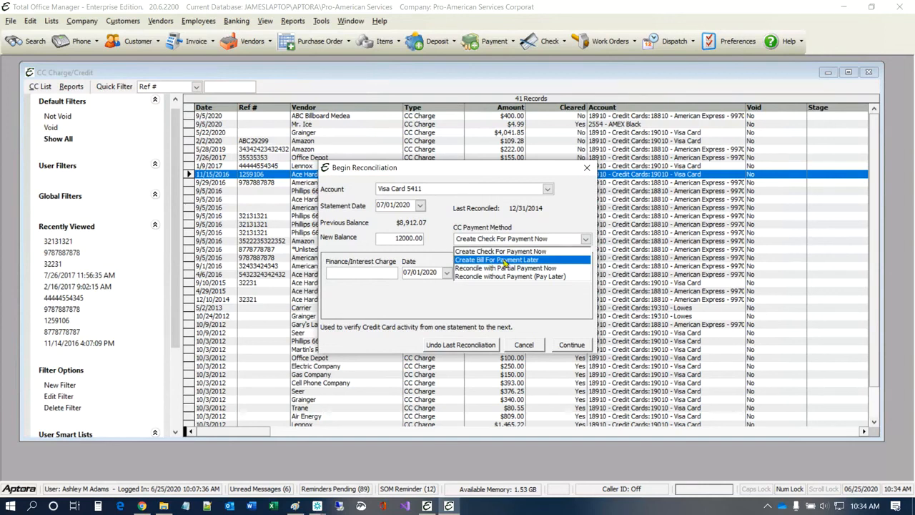
Step: Choose Create Bill For Payment Later as the payment method
click(505, 260)
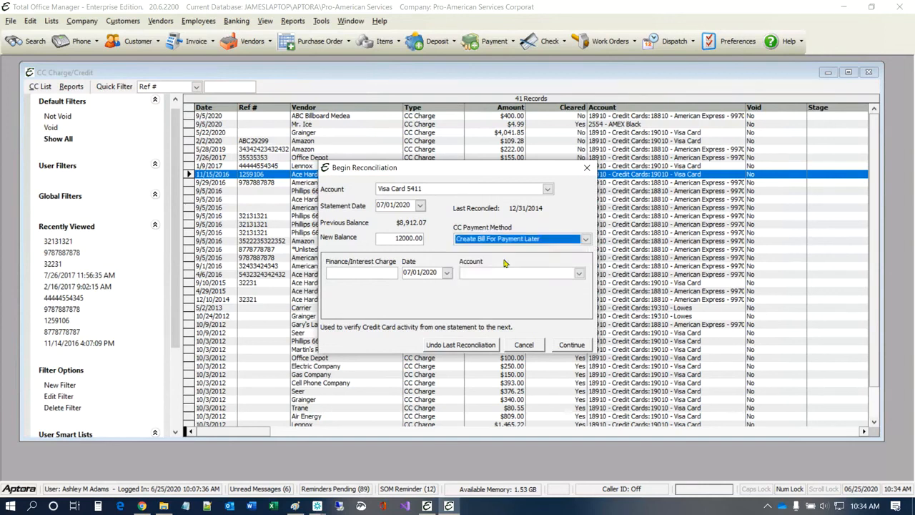
click(375, 274)
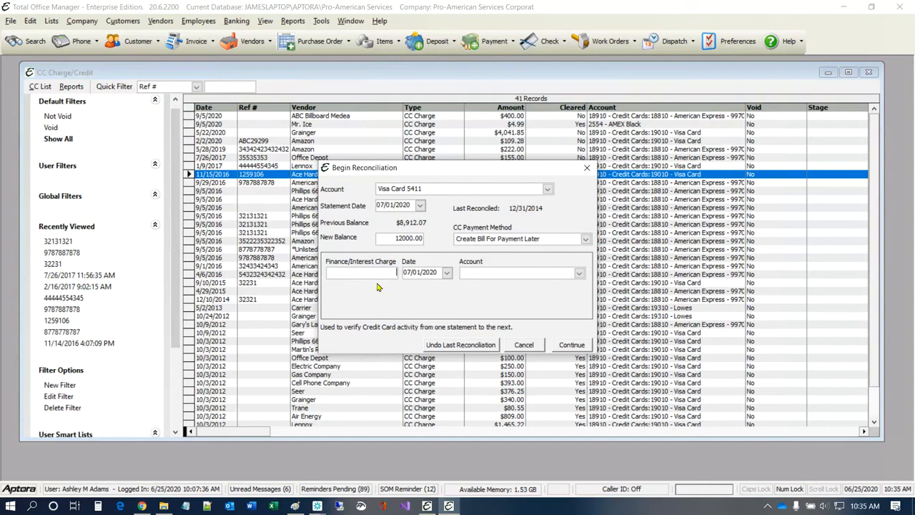
Step: Enter a 5.00 finance/interest charge dated 07/03/2020
text(5.00)
click(447, 273)
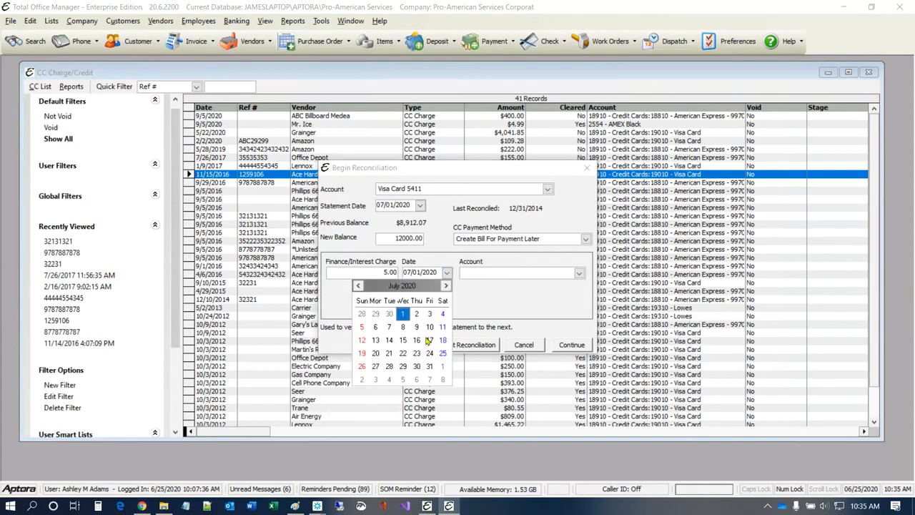
click(430, 315)
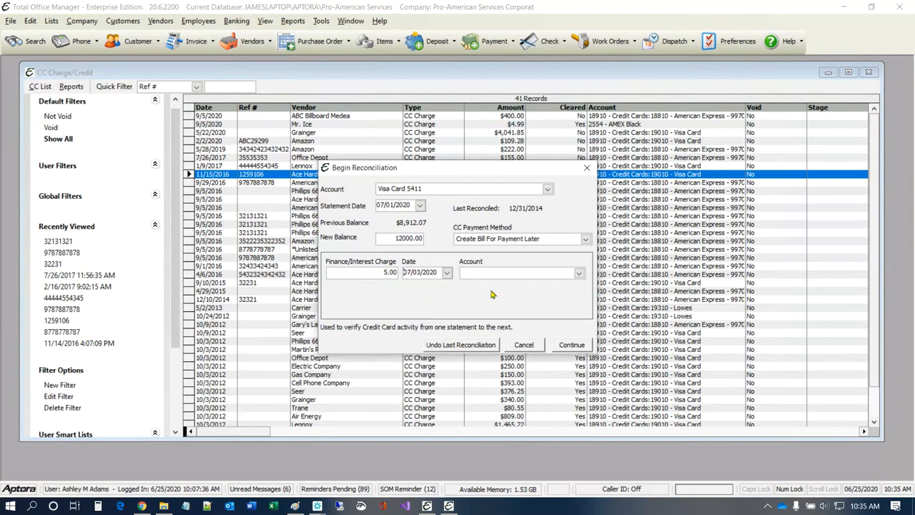
click(579, 274)
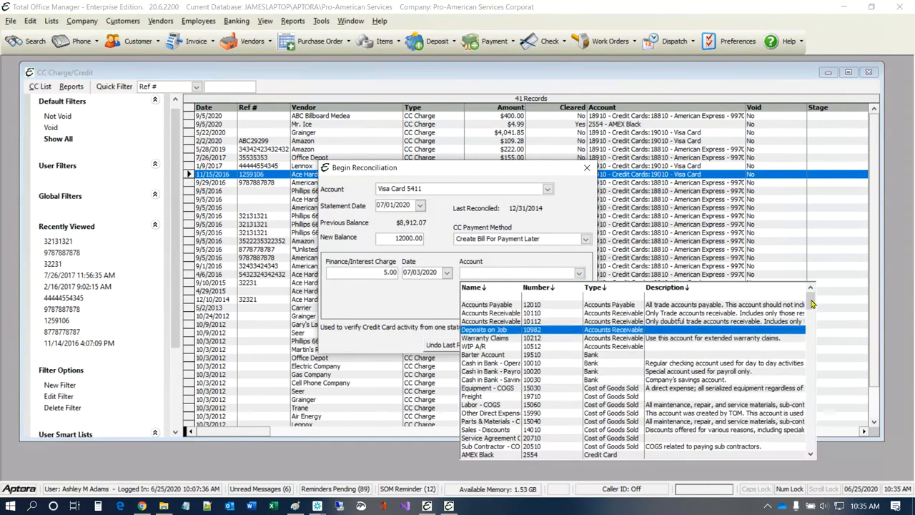
Step: Assign the finance charge to Interest & Bank Chanrges and continue to the reconciliation
drag(812, 304, 831, 456)
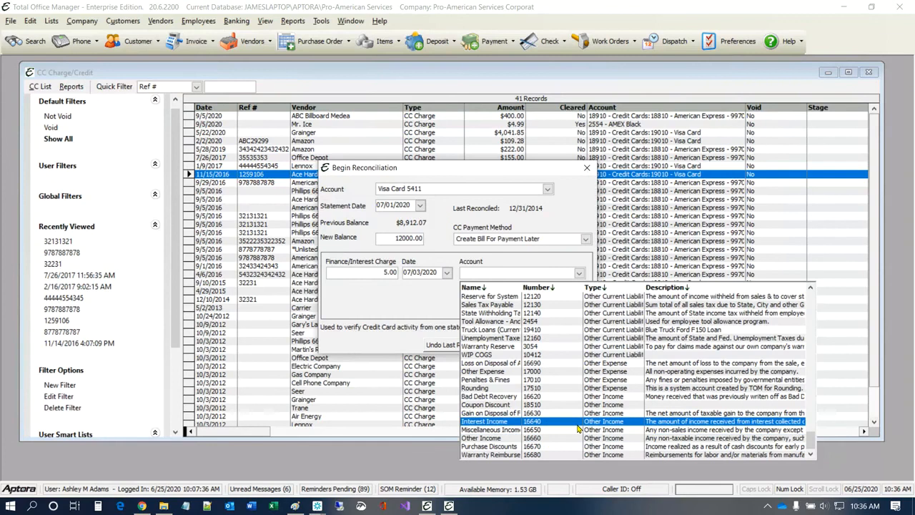
scroll(579, 427, up, 1)
scroll(579, 427, up, 2)
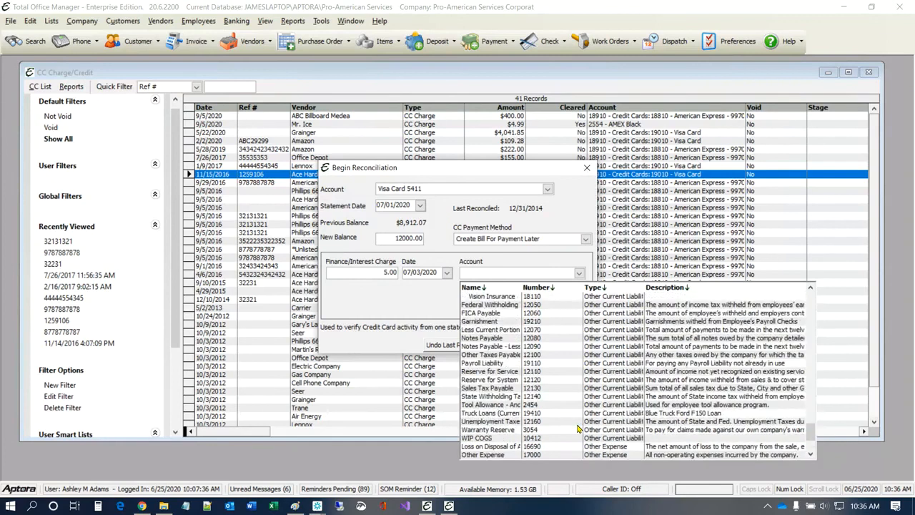
scroll(579, 427, up, 5)
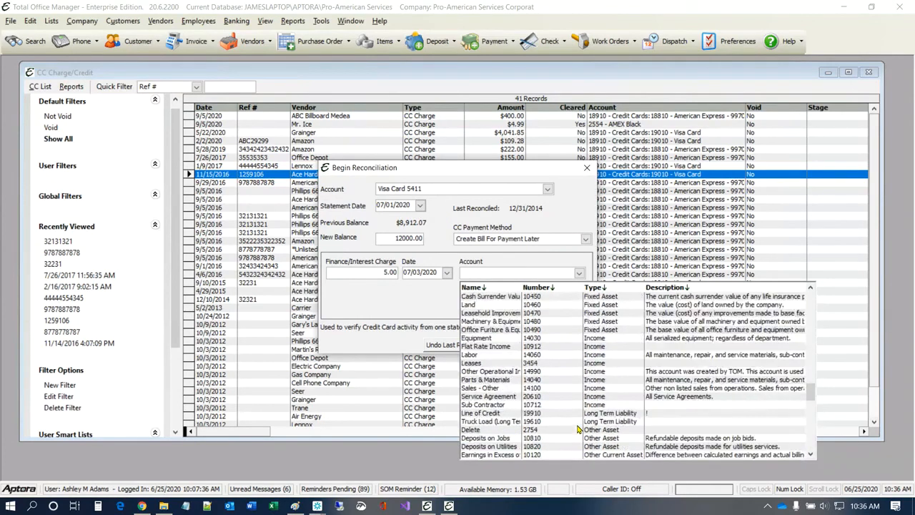
scroll(579, 427, up, 4)
scroll(579, 427, up, 4)
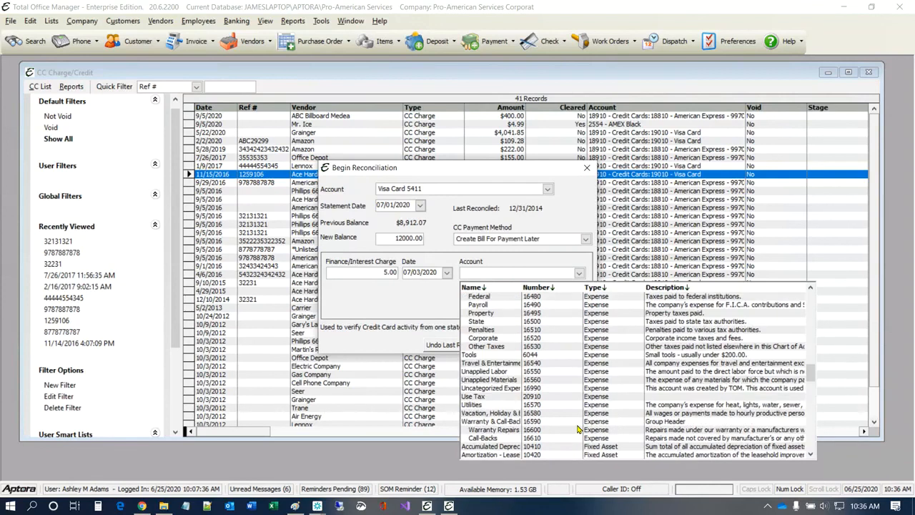
scroll(578, 429, up, 4)
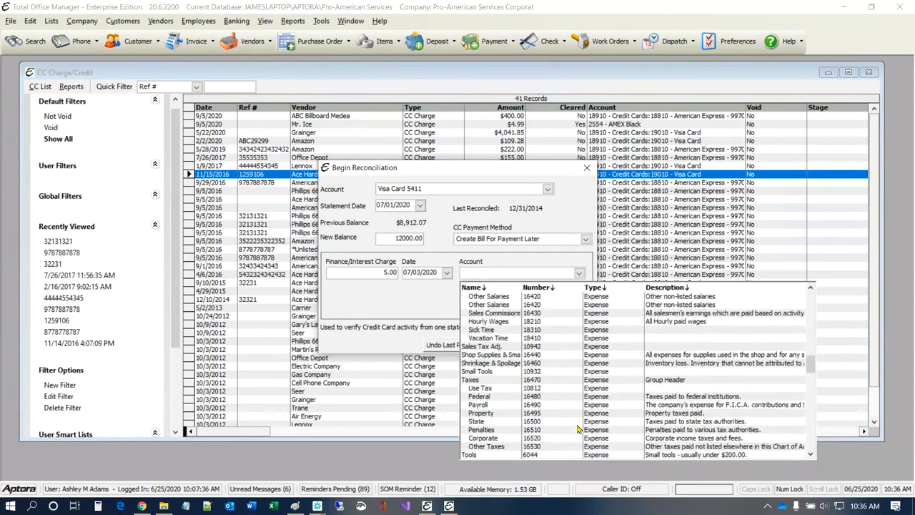
scroll(578, 429, up, 3)
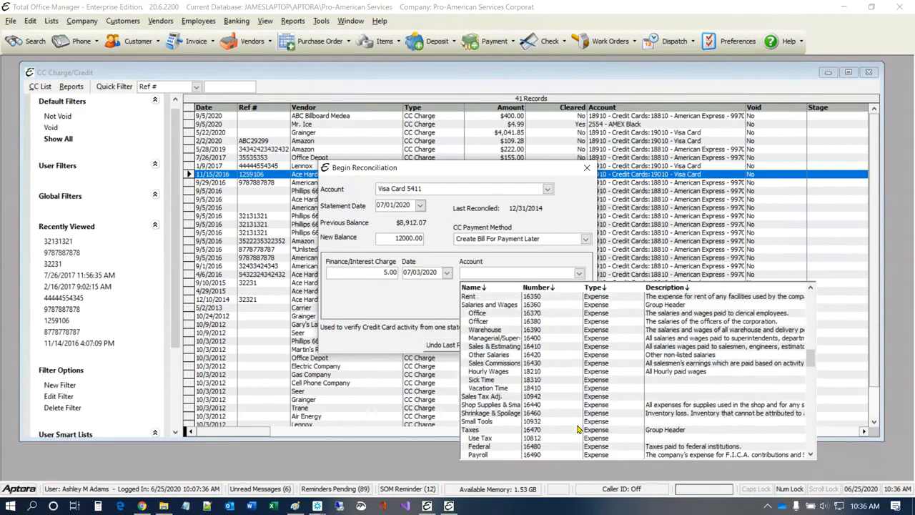
scroll(578, 429, up, 6)
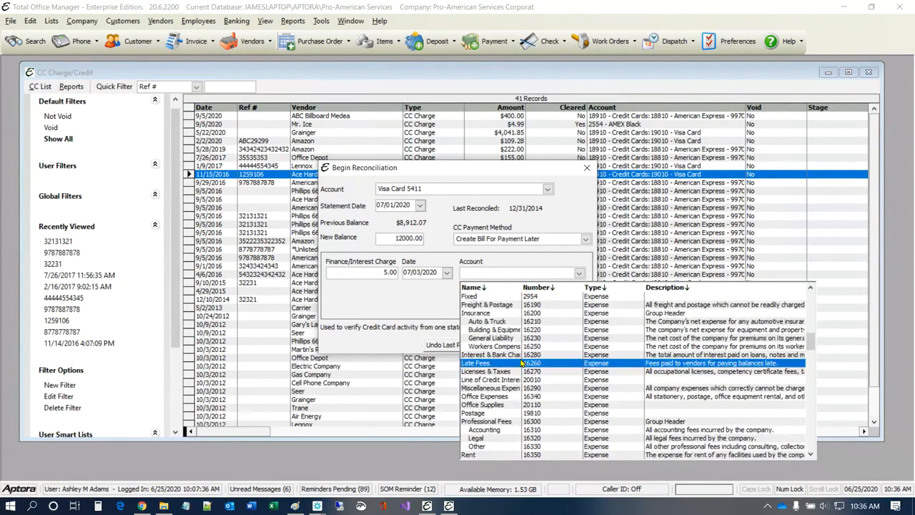
click(503, 356)
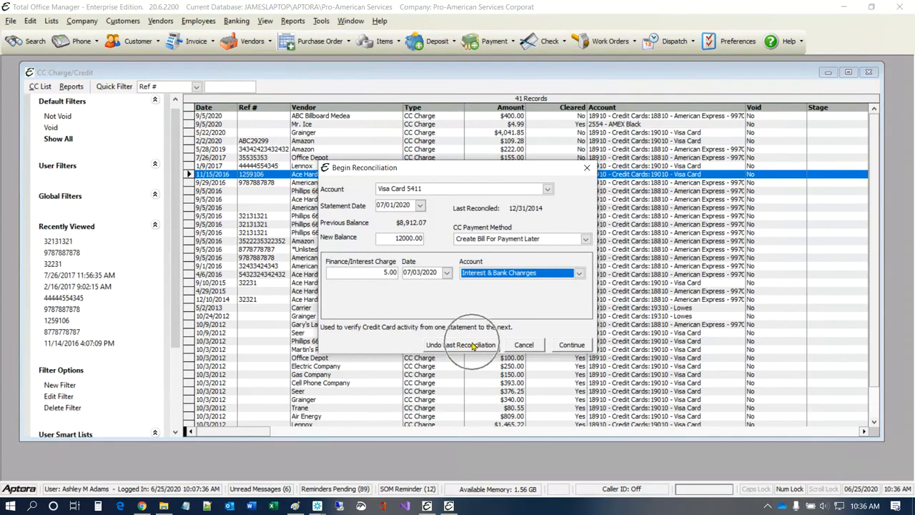
click(572, 346)
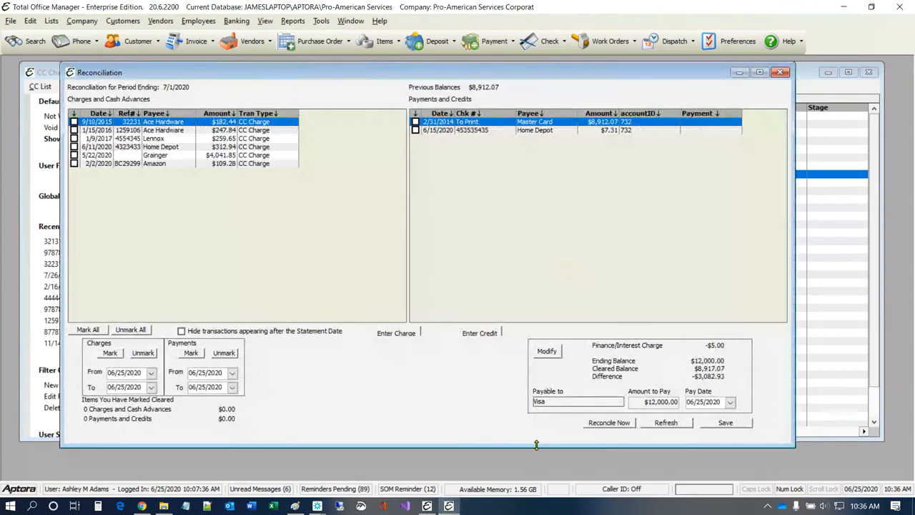
Step: Make the Reconciliation window taller and narrower and move it down and right
mouse_move(537, 446)
mouse_down()
mouse_move(537, 459)
mouse_move(532, 435)
mouse_up()
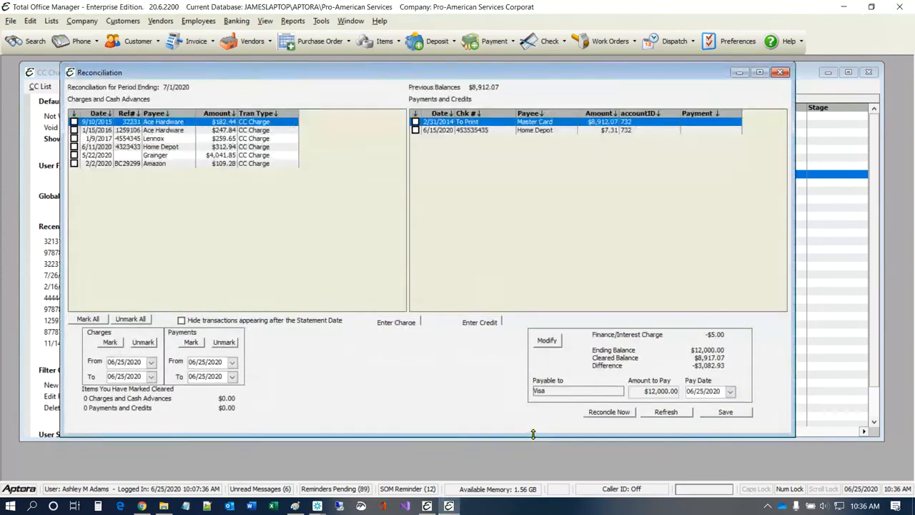
drag(793, 122, 674, 131)
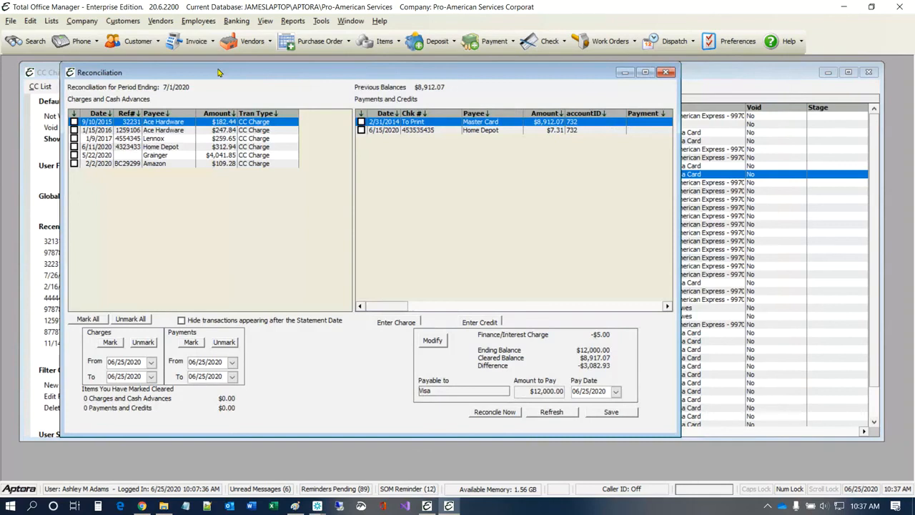
drag(219, 73, 257, 93)
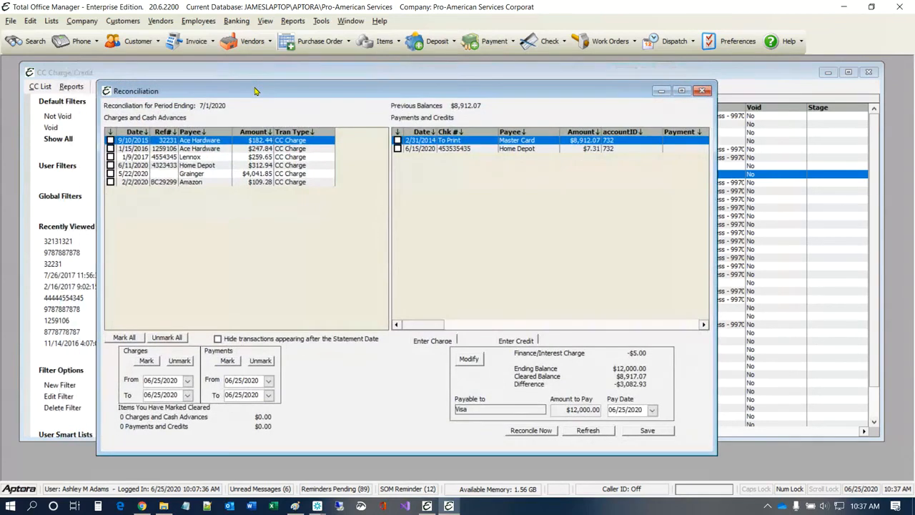
Step: Clear both Ace Hardware, the Lennox and Home Depot charges, then review the Grainger charge
click(110, 141)
click(110, 148)
click(110, 157)
click(110, 165)
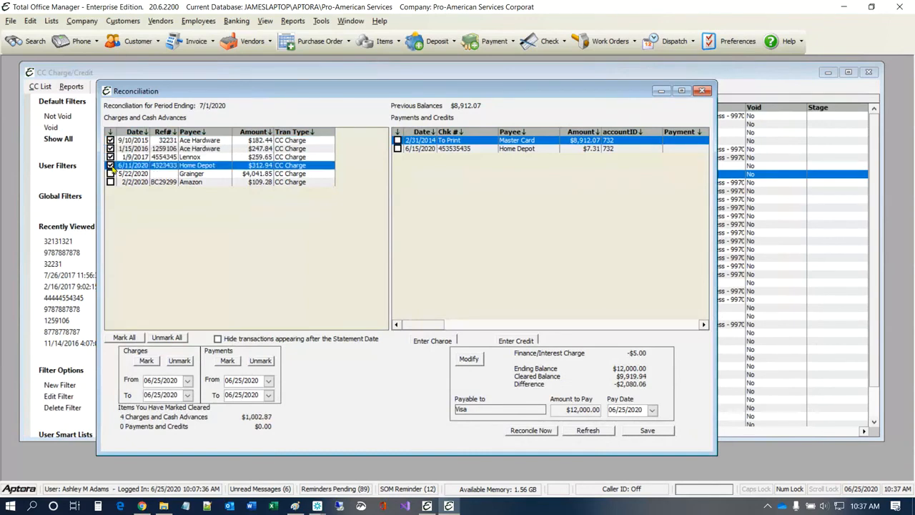
click(243, 176)
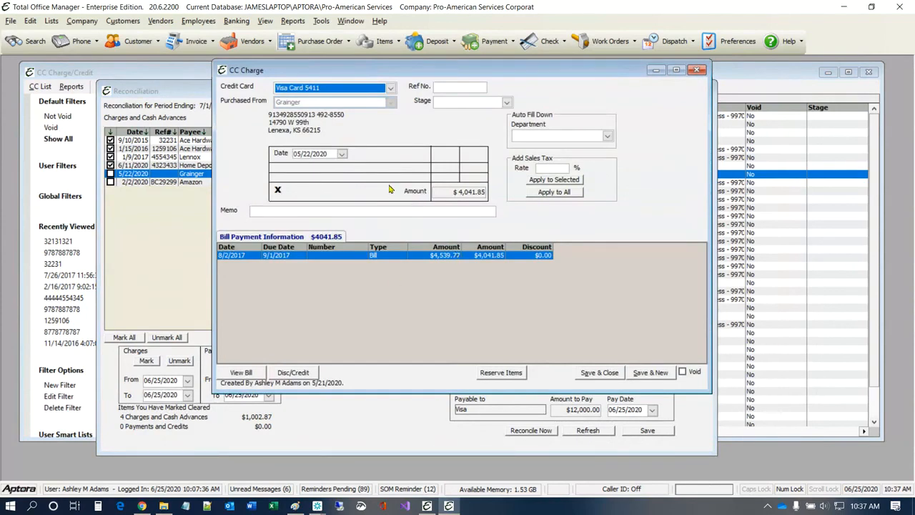
click(699, 70)
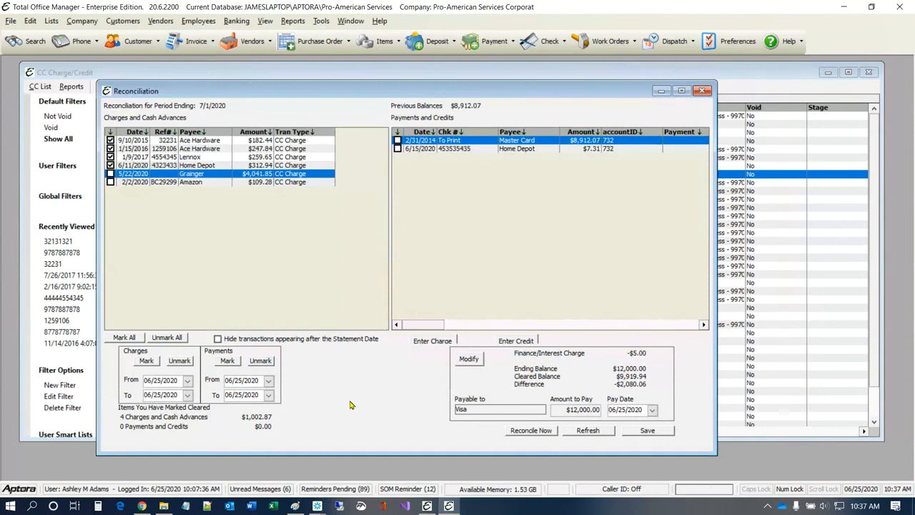
Step: Save and refresh the reconciliation, then clear the Grainger and Amazon charges
click(646, 431)
click(603, 434)
click(111, 175)
click(113, 183)
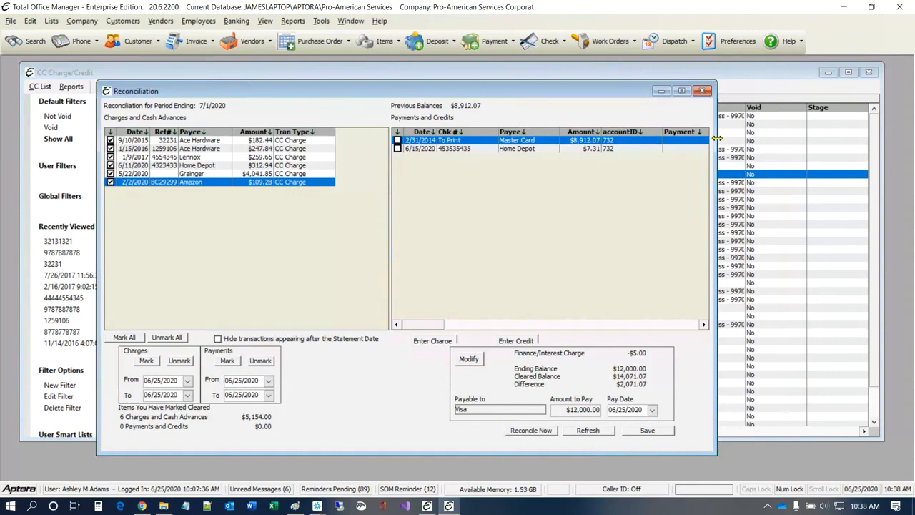
Step: Clear the Master Card and Home Depot payments, then reopen Begin Reconciliation
drag(718, 143, 798, 154)
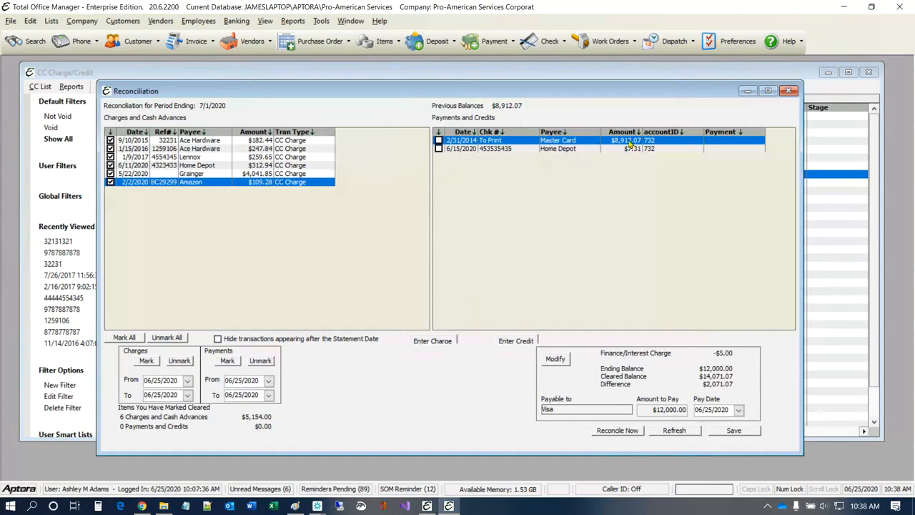
click(438, 141)
click(439, 148)
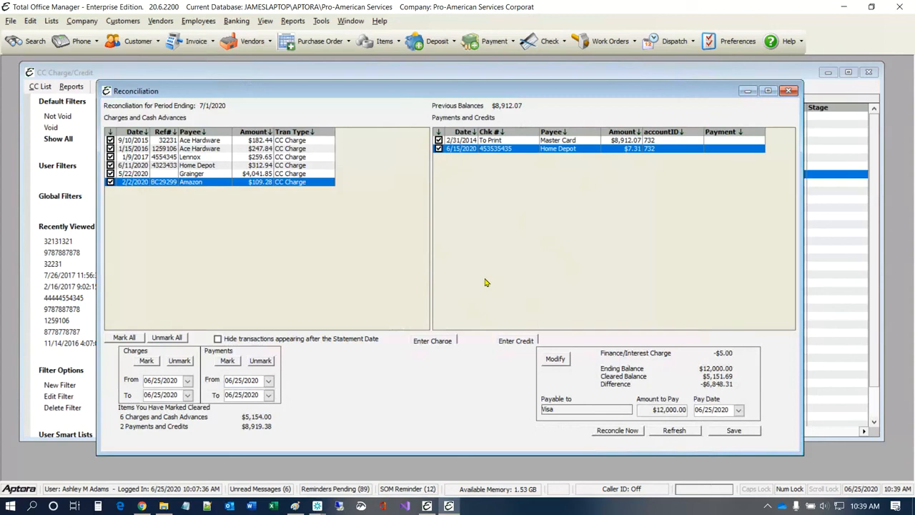
click(433, 343)
click(515, 343)
click(556, 359)
Step: Save the reconciliation progress, then replace the 12000.00 new balance with 5151.69
click(734, 431)
click(557, 361)
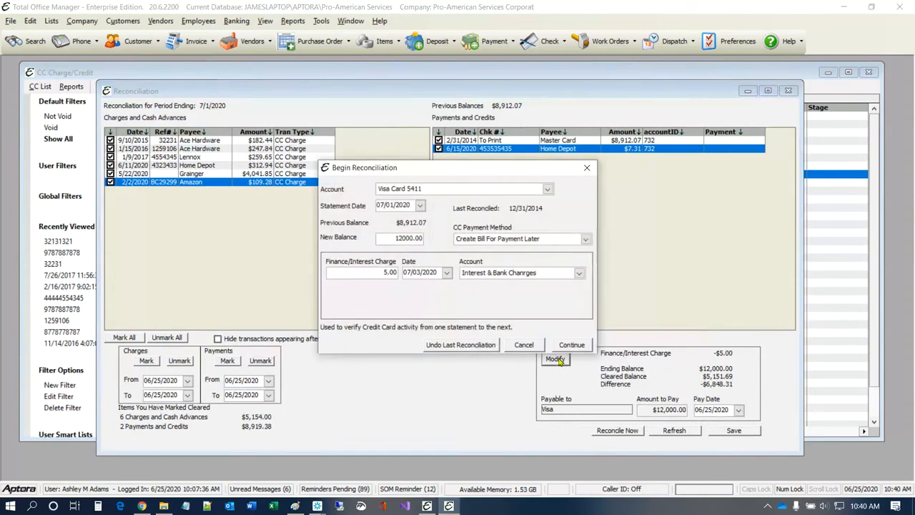
click(390, 240)
text(5151.69)
click(570, 345)
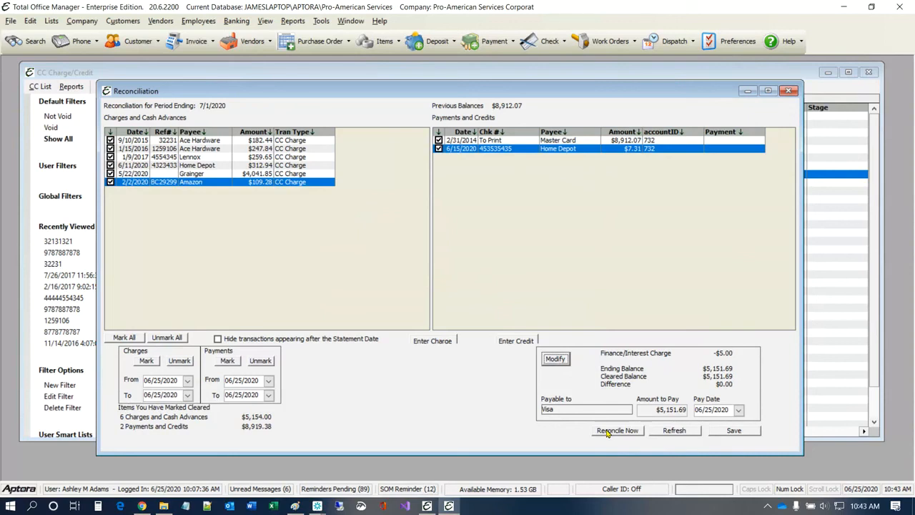
Step: Finish reconciling Visa Card 5411 for 7/1/2020, confirming and requesting a reconciliation report
click(607, 433)
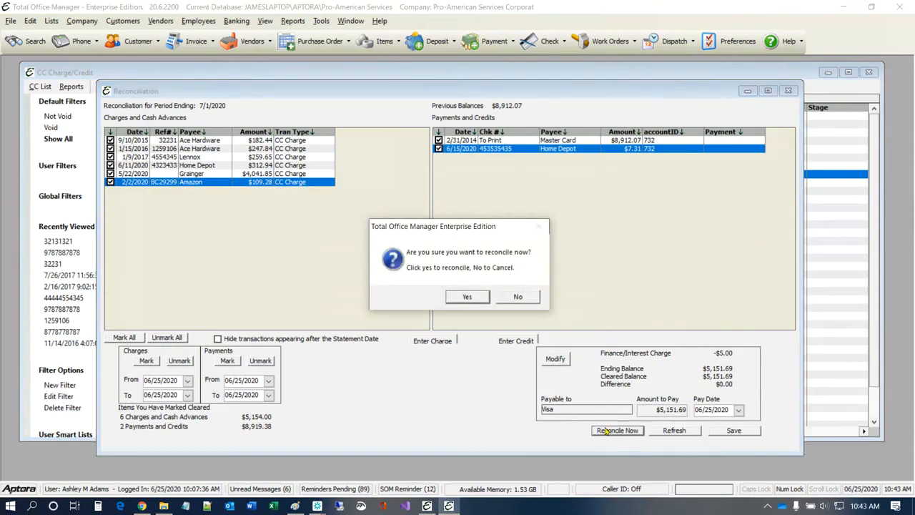
click(468, 298)
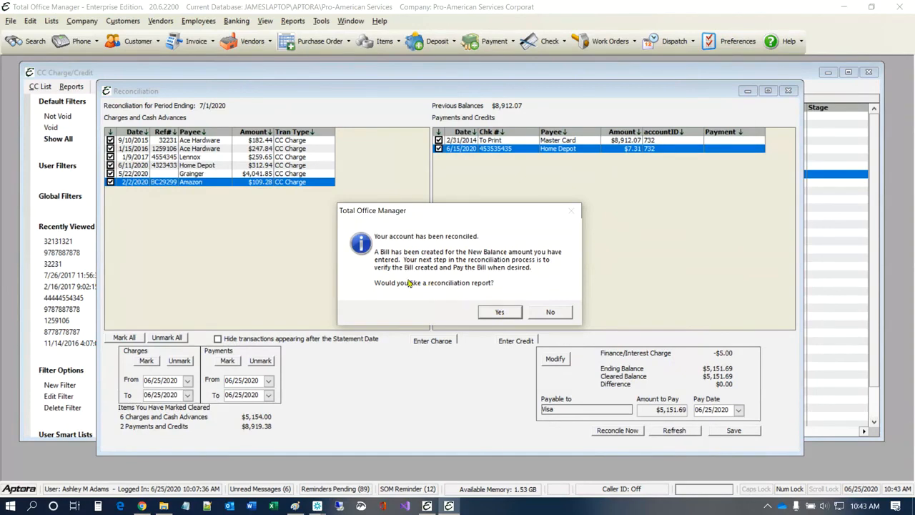
click(500, 312)
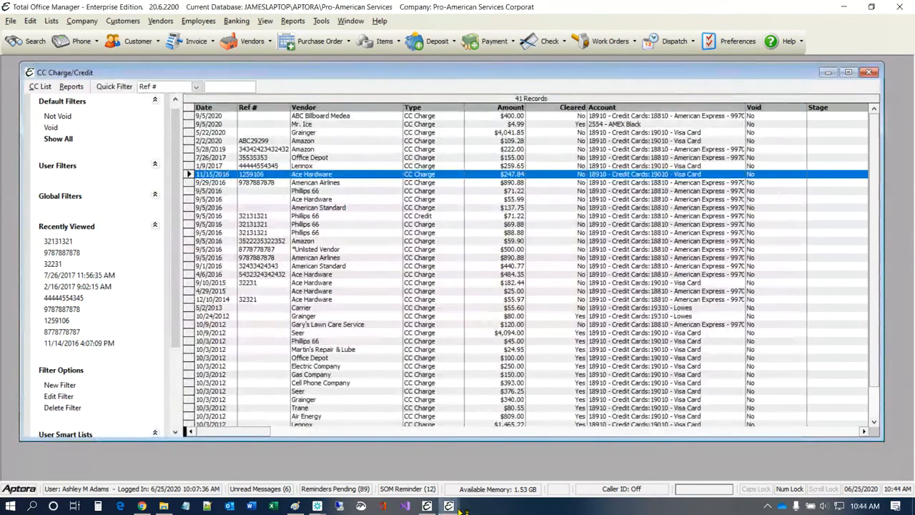
Step: Bring the Visa Card 5411 reconciliation report forward, moving and widening it to show the whole page
mouse_move(459, 510)
click(485, 470)
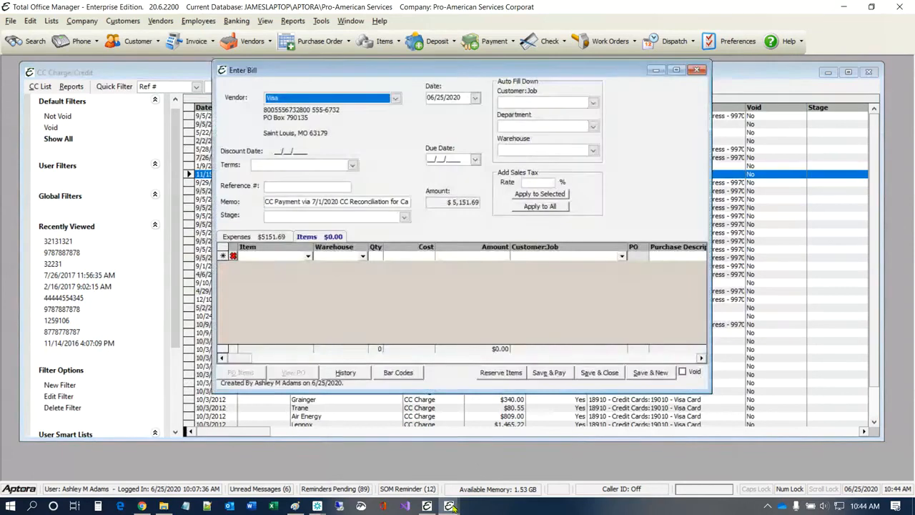
mouse_move(456, 506)
click(506, 475)
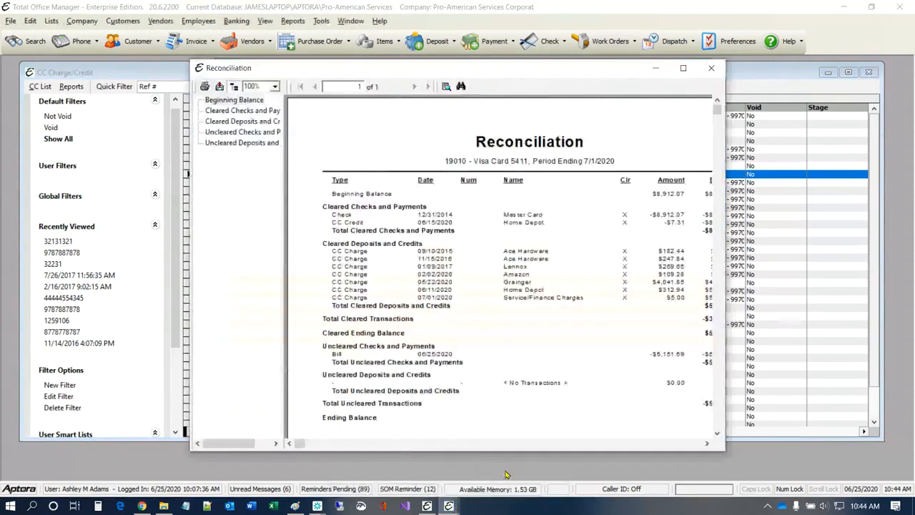
drag(508, 68, 374, 31)
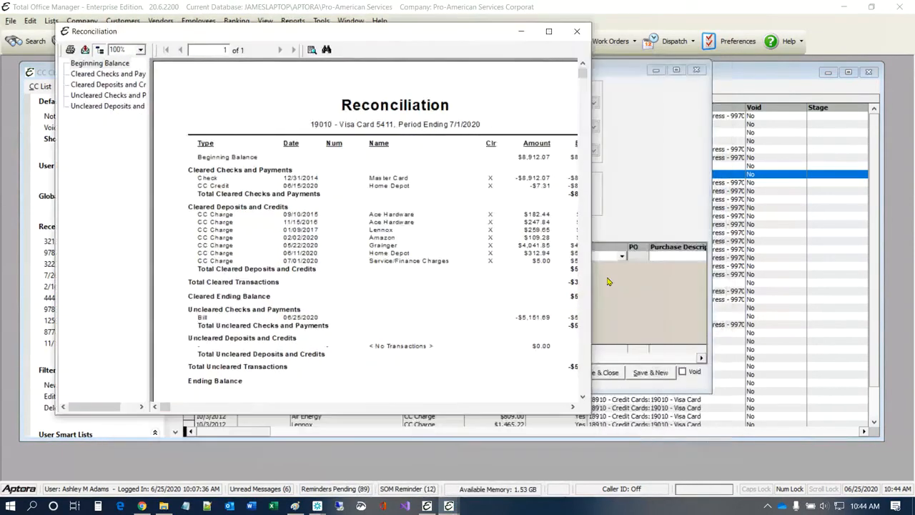
drag(592, 274, 844, 322)
scroll(545, 242, down, 5)
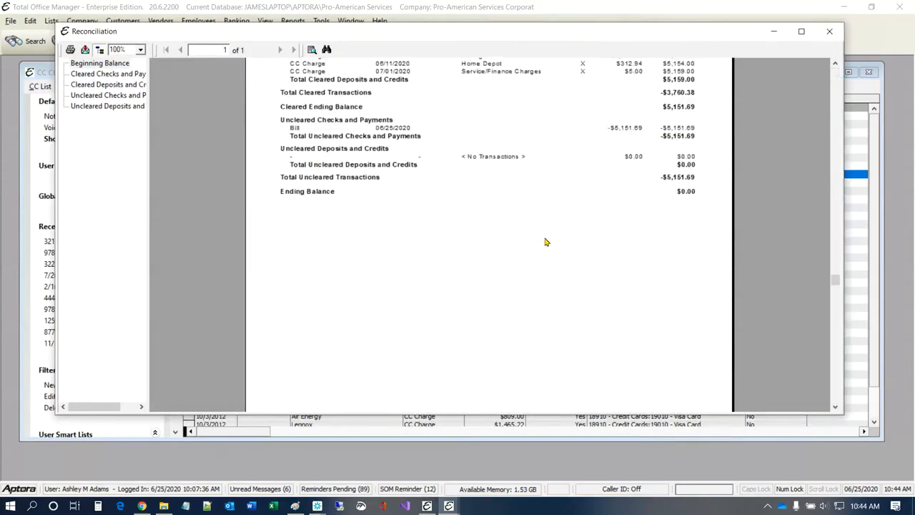
scroll(545, 242, up, 5)
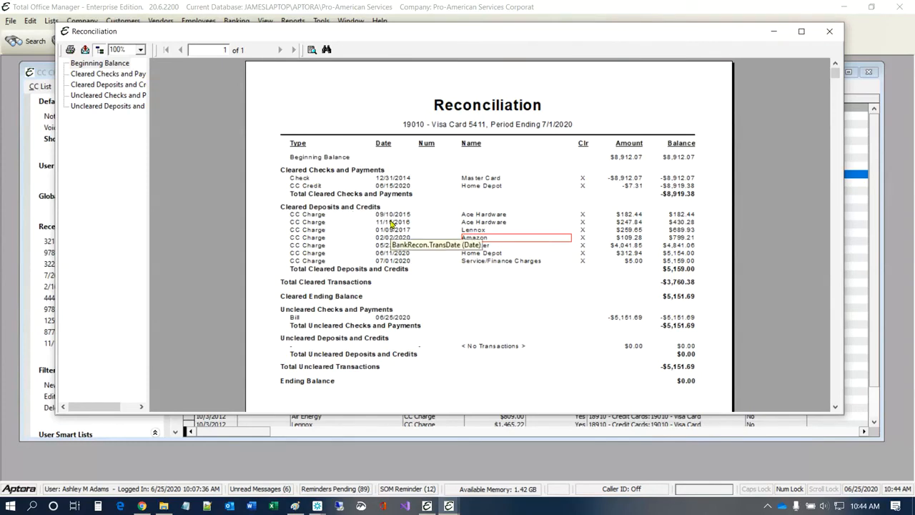
click(84, 52)
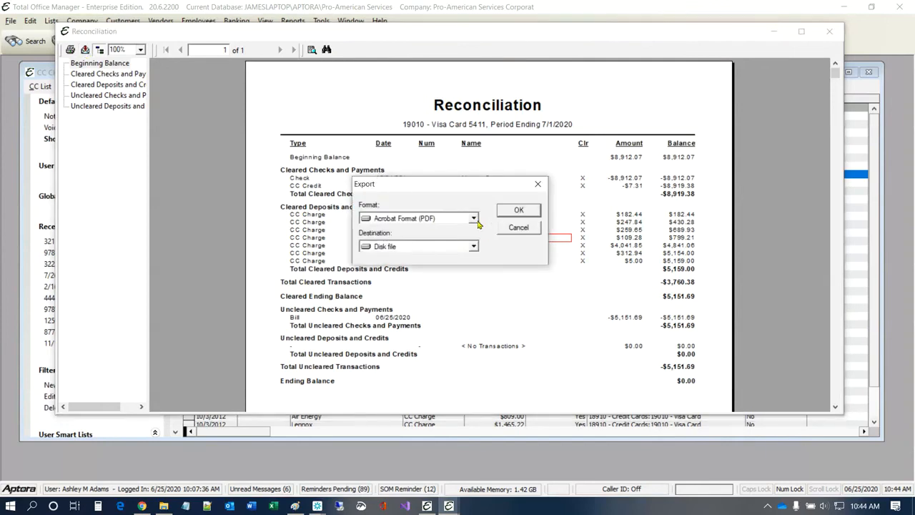
click(540, 229)
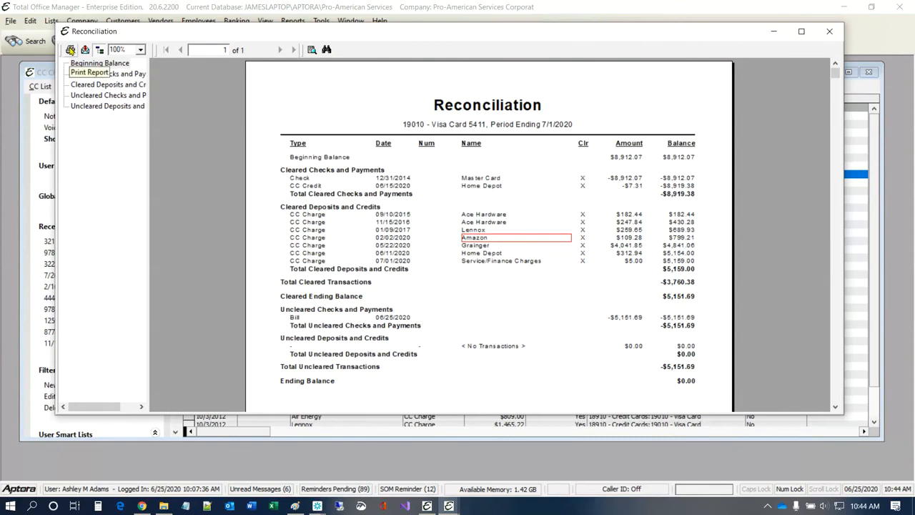
scroll(451, 273, down, 5)
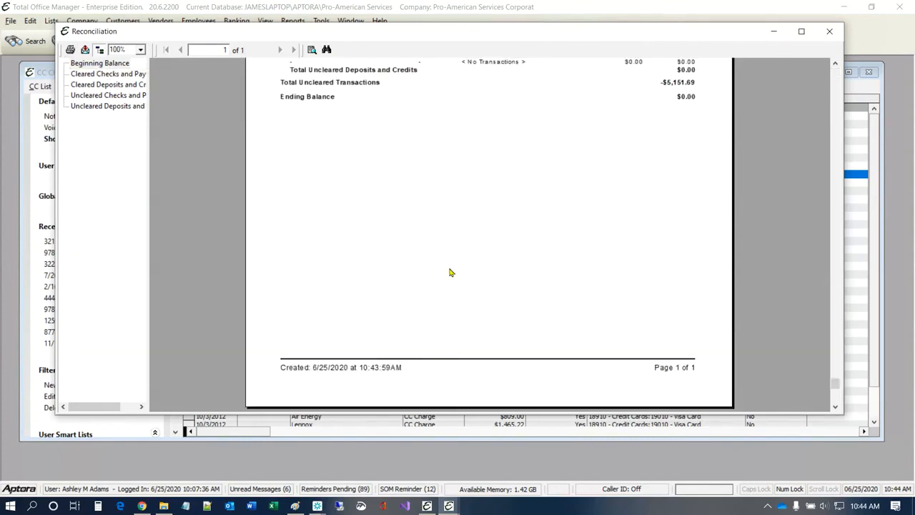
scroll(451, 272, up, 5)
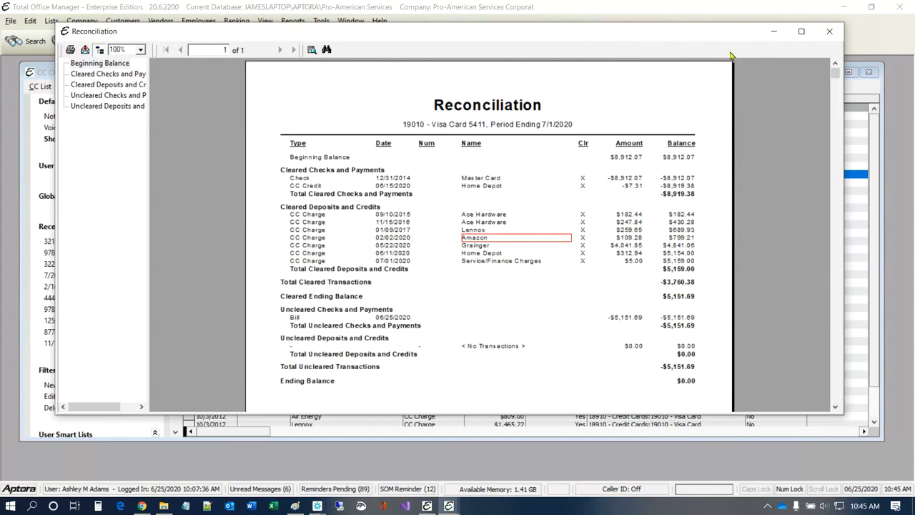
Step: Close the report, then mark the $5,151.69 Visa bill for payment in Pay Bills
click(830, 32)
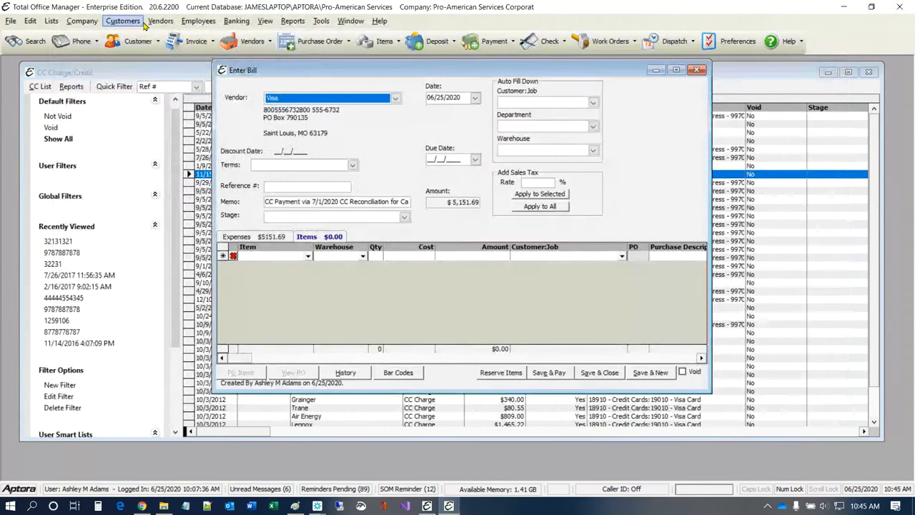
click(159, 21)
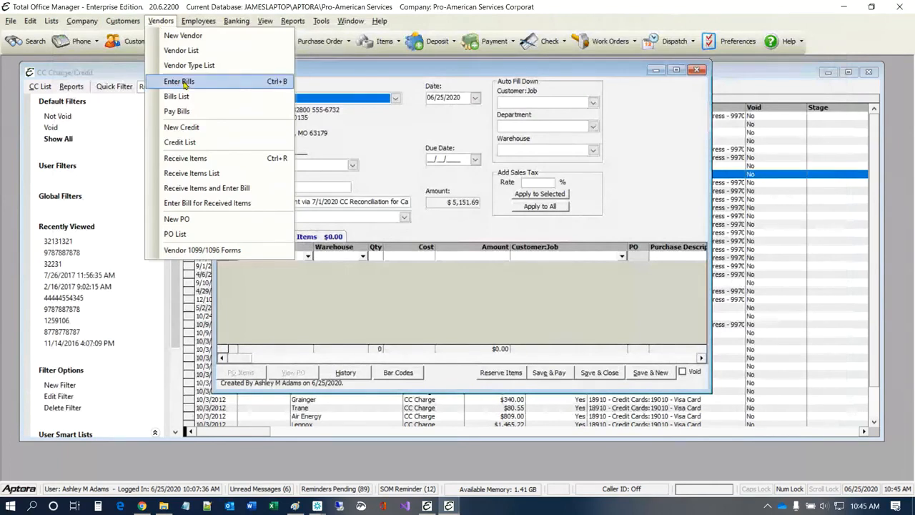
click(190, 112)
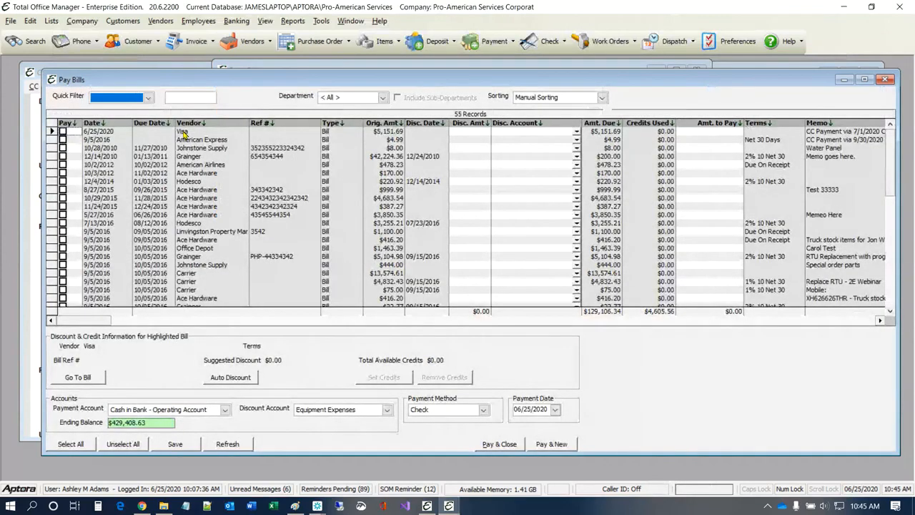
click(63, 132)
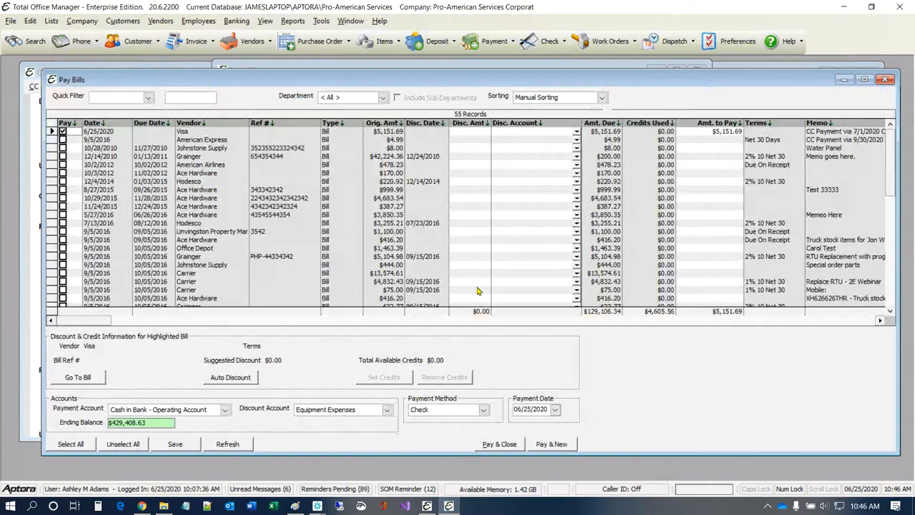
click(886, 79)
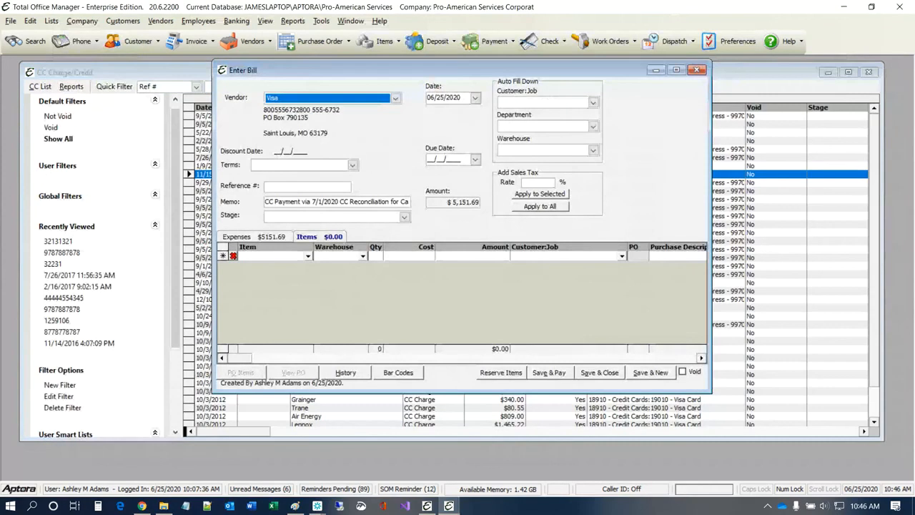